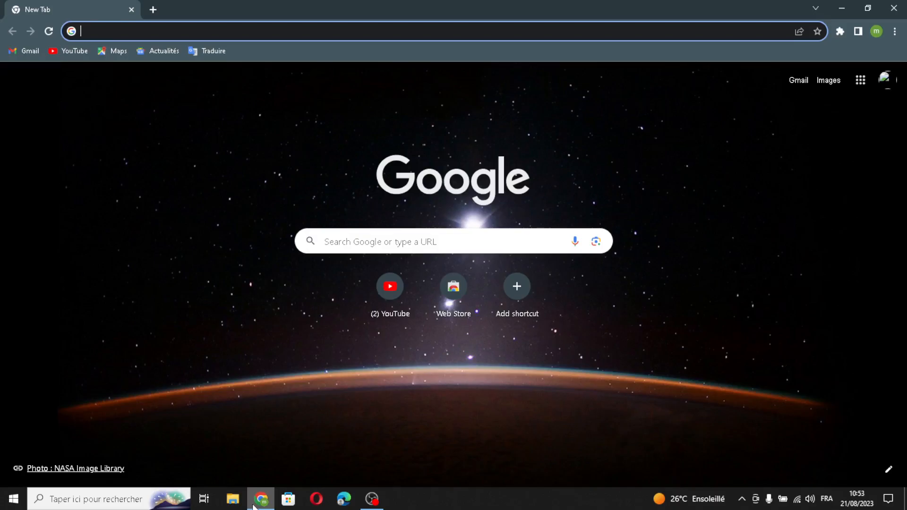
# Open durable.co, sign in and start creating a new business.
pyautogui.press('Return')
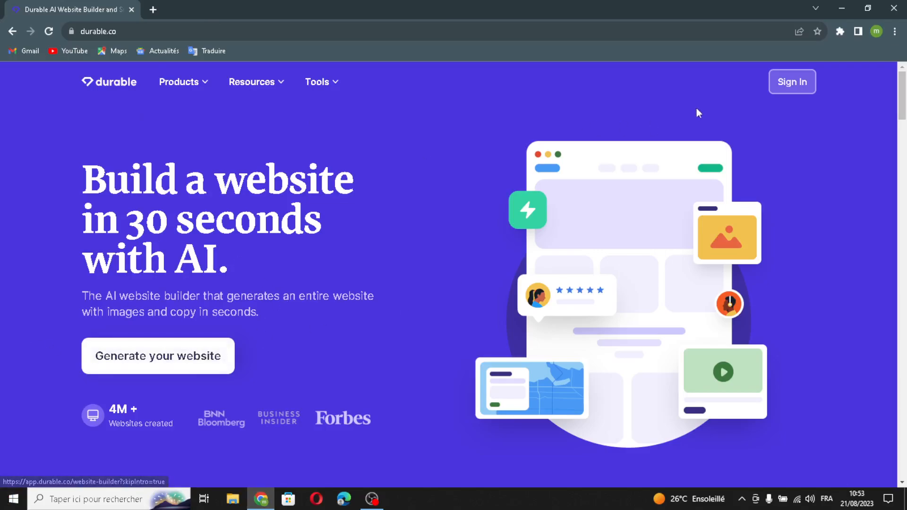
pyautogui.click(777, 93)
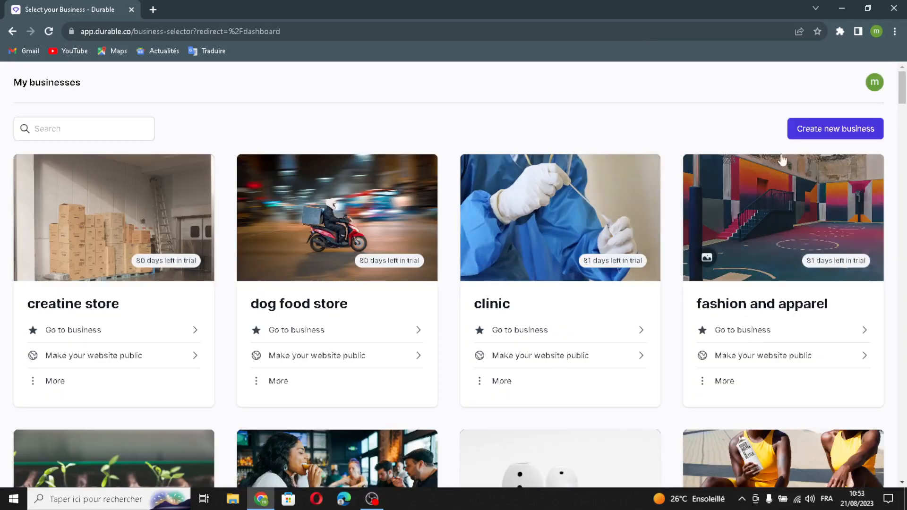
pyautogui.click(830, 131)
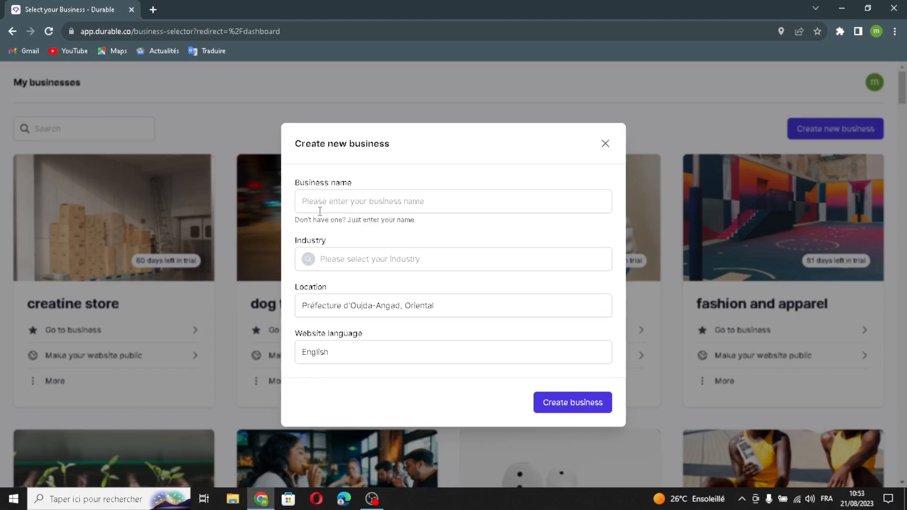
# Enter StyleSculpt as the name of the new business.
pyautogui.click(320, 211)
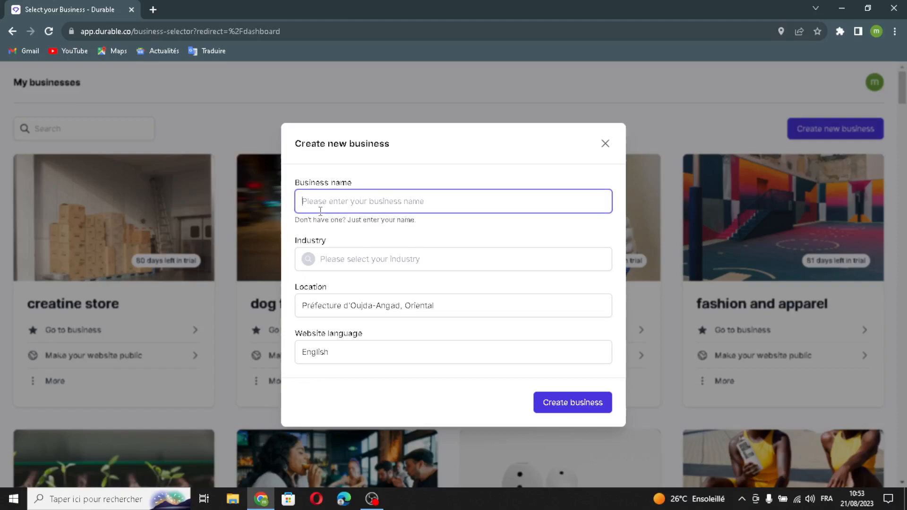
pyautogui.write('StyleS')
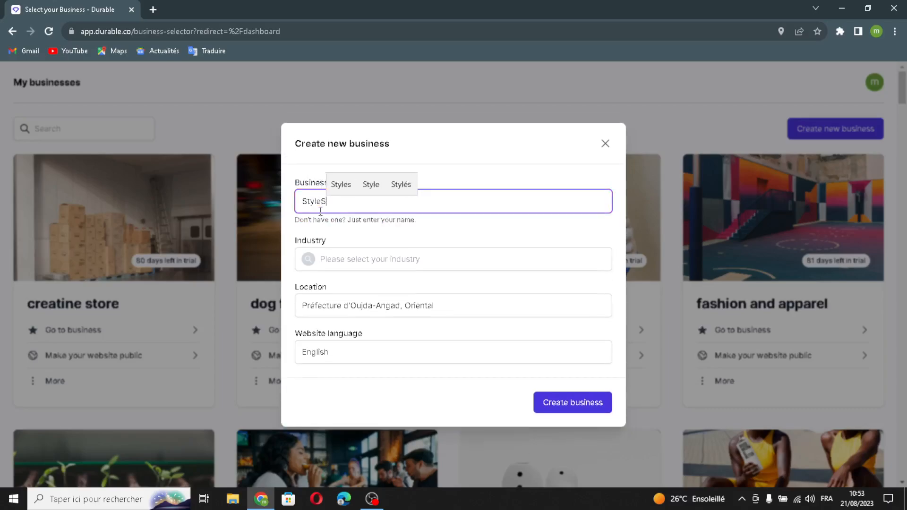
pyautogui.write('culp')
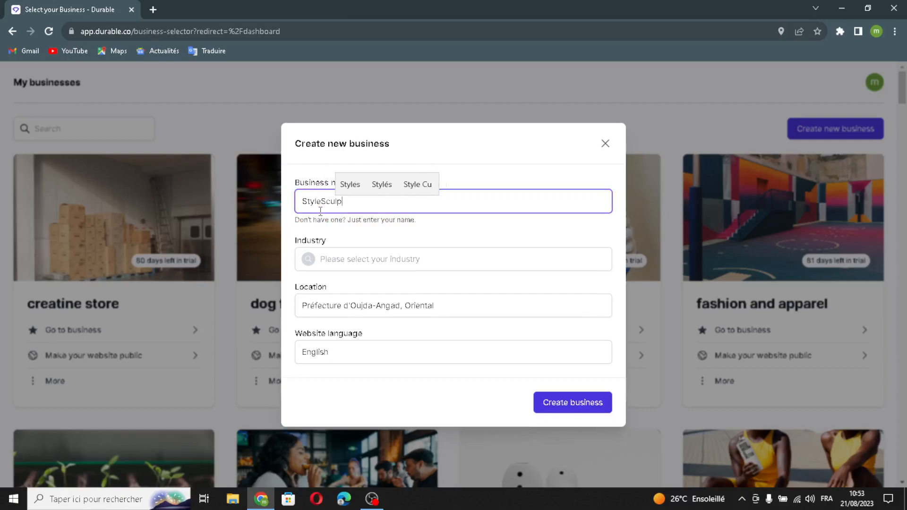
pyautogui.write('t')
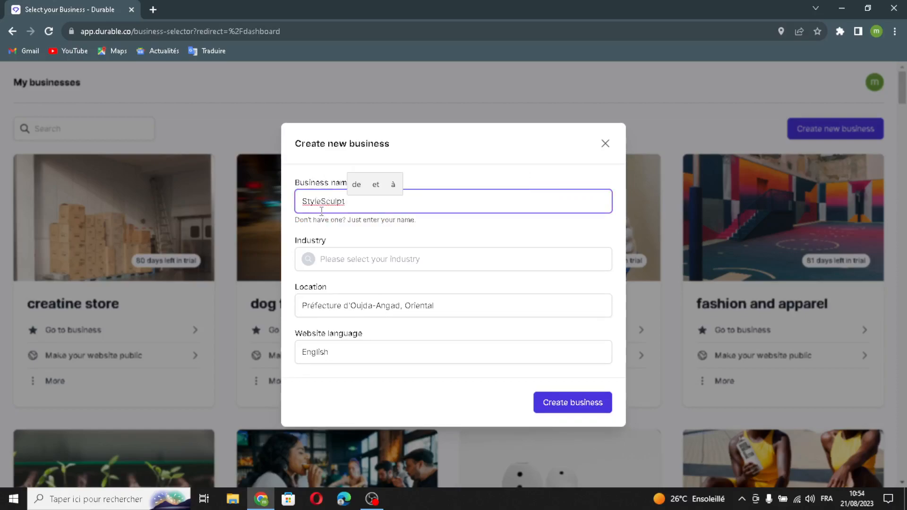
# Set the industry to personal styling and wardrobe consulting and create the business.
pyautogui.click(366, 258)
pyautogui.write('per')
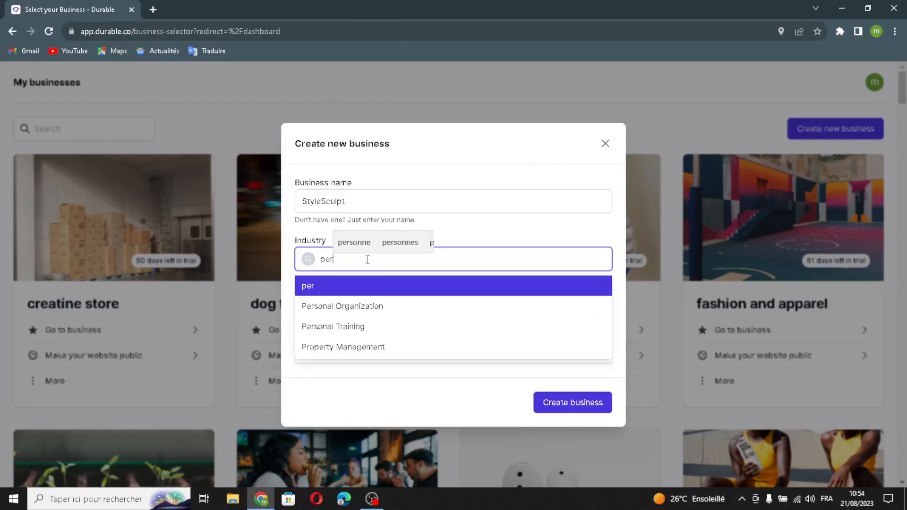
pyautogui.write('sonal styling and wardrobe c')
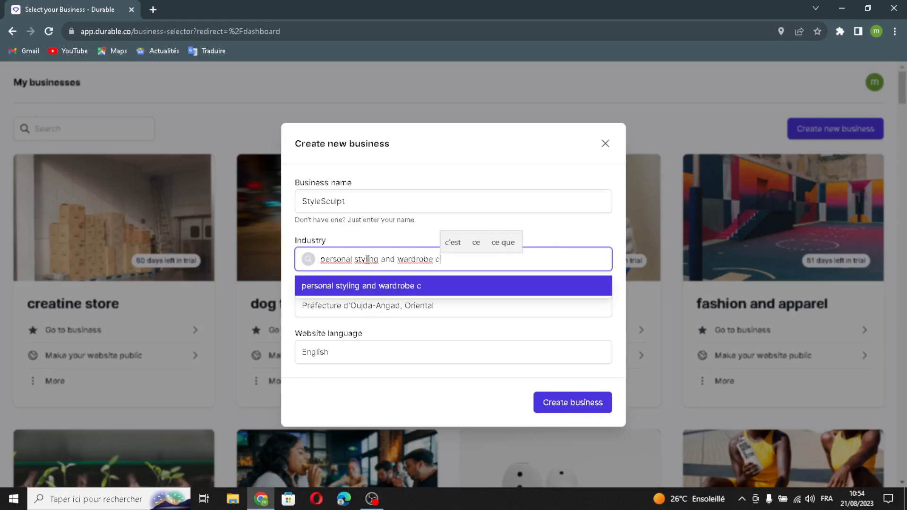
pyautogui.write('onsulti')
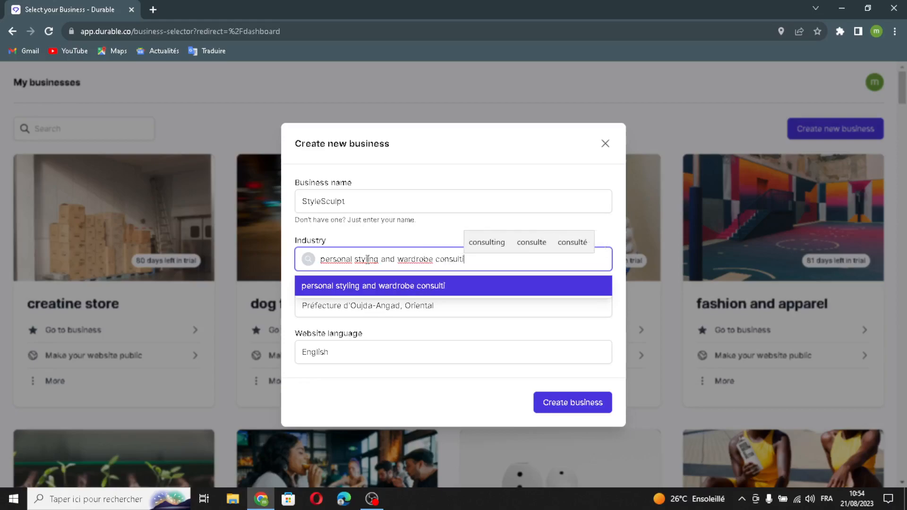
pyautogui.write('ng')
pyautogui.press('Return')
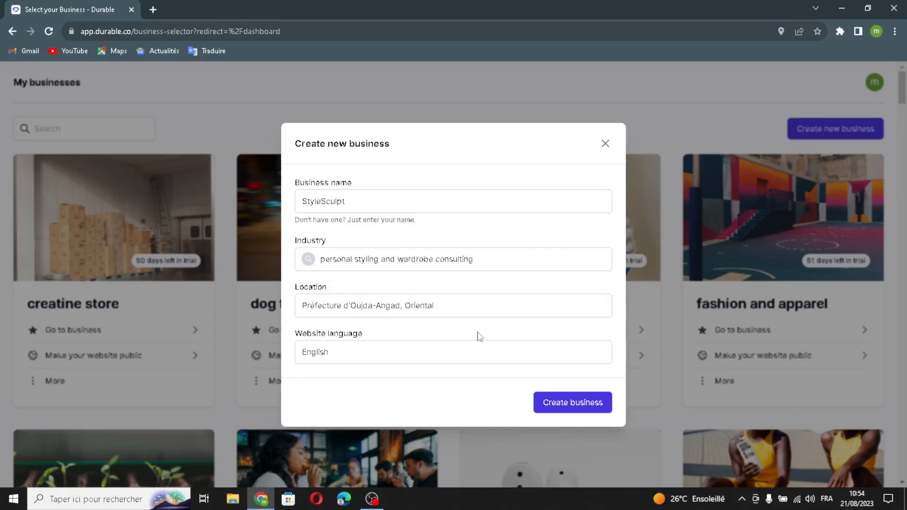
pyautogui.click(563, 405)
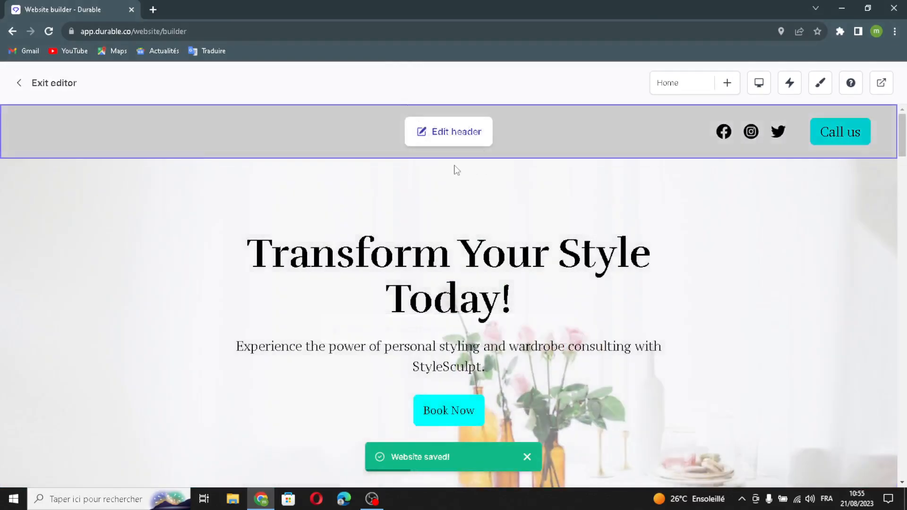
# Open the website header for editing and enable replacing the company name with a logo.
pyautogui.click(457, 135)
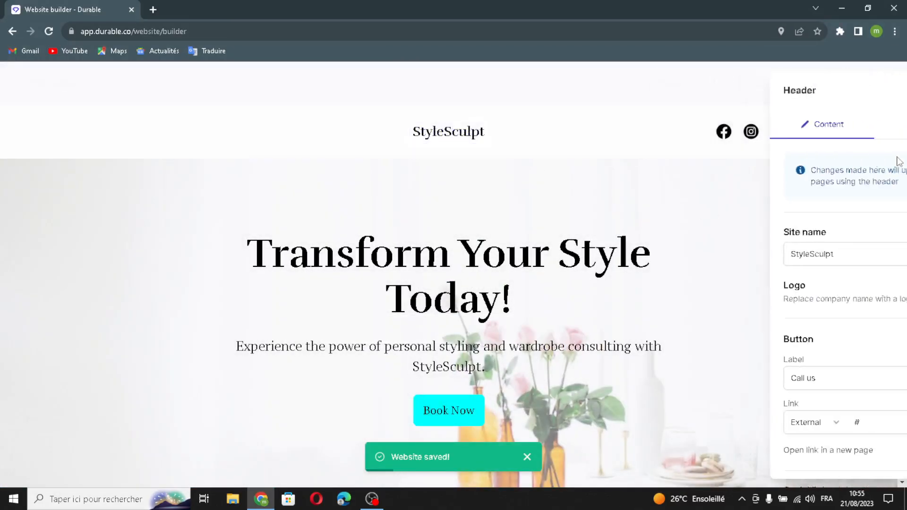
pyautogui.click(778, 252)
pyautogui.tripleClick(778, 251)
pyautogui.doubleClick(778, 252)
pyautogui.click(778, 251)
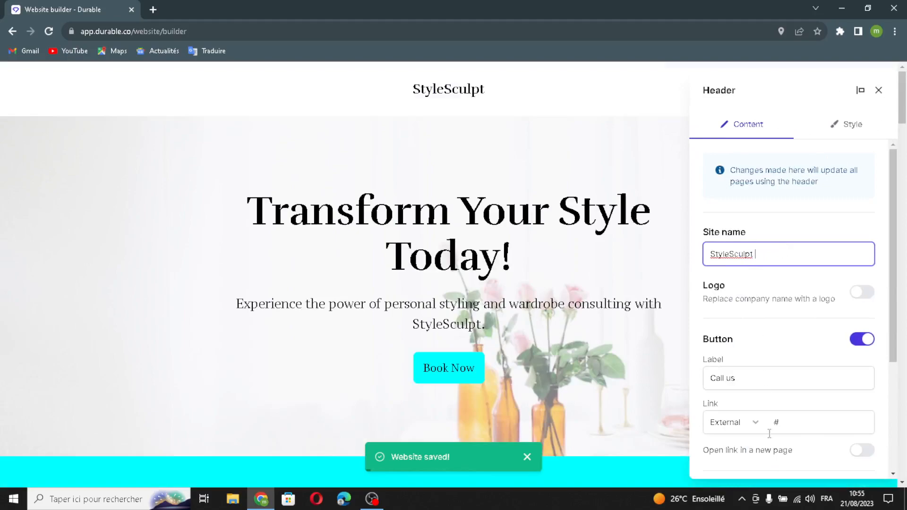
pyautogui.click(867, 296)
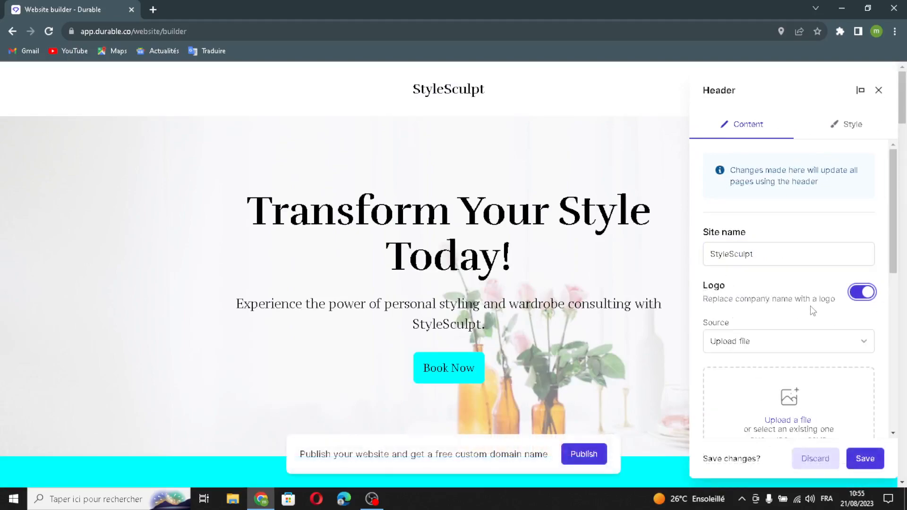
# Make the link of the header's Call us button open in a new page.
pyautogui.scroll(-2, 765, 387)
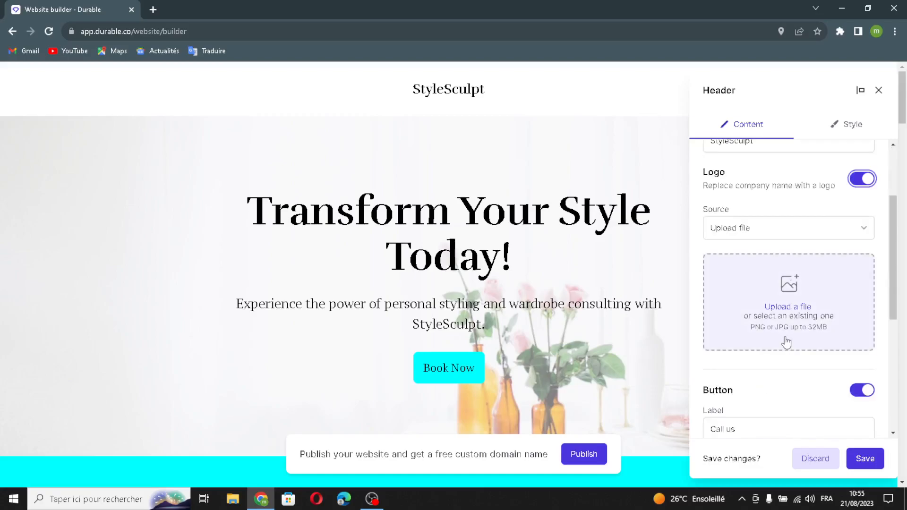
pyautogui.scroll(-1, 755, 376)
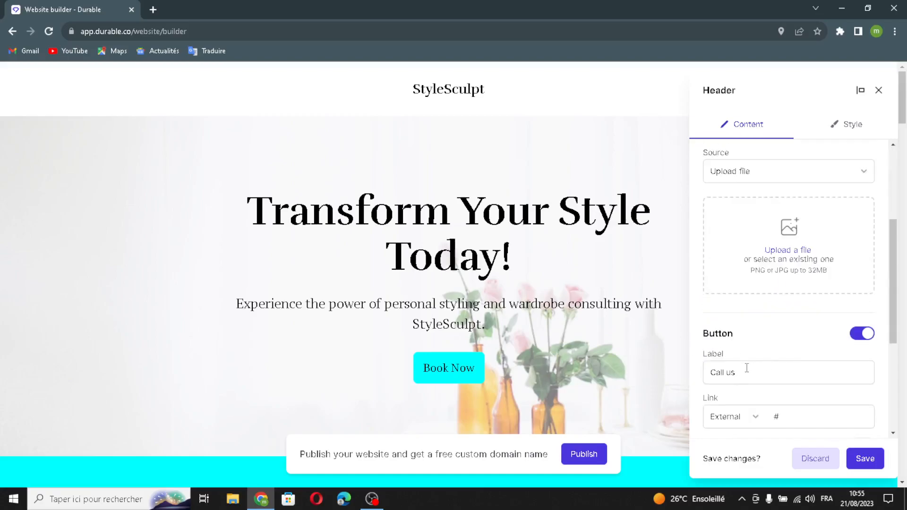
pyautogui.scroll(-3, 783, 377)
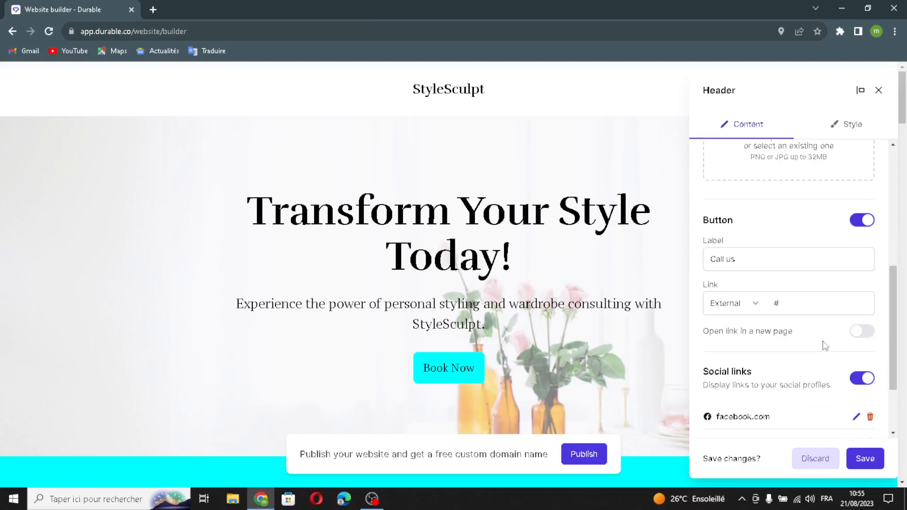
pyautogui.click(777, 303)
pyautogui.scroll(-1, 733, 336)
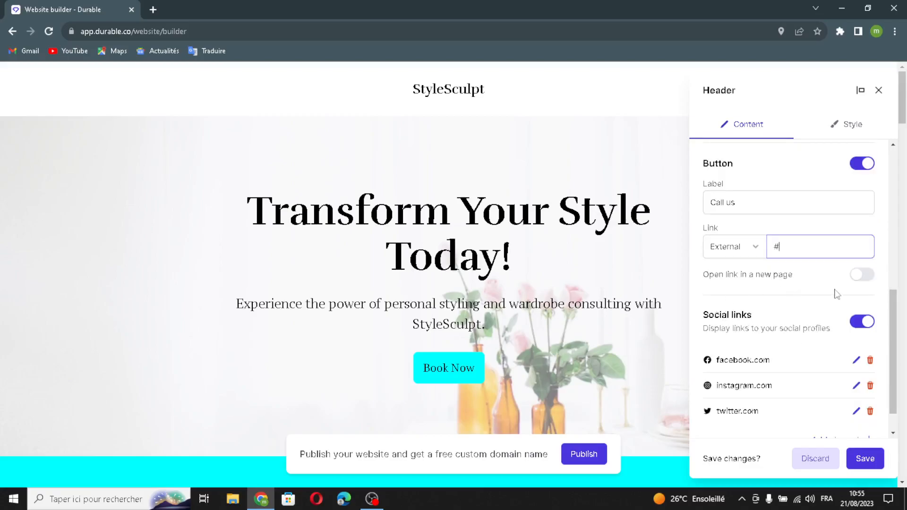
pyautogui.click(860, 274)
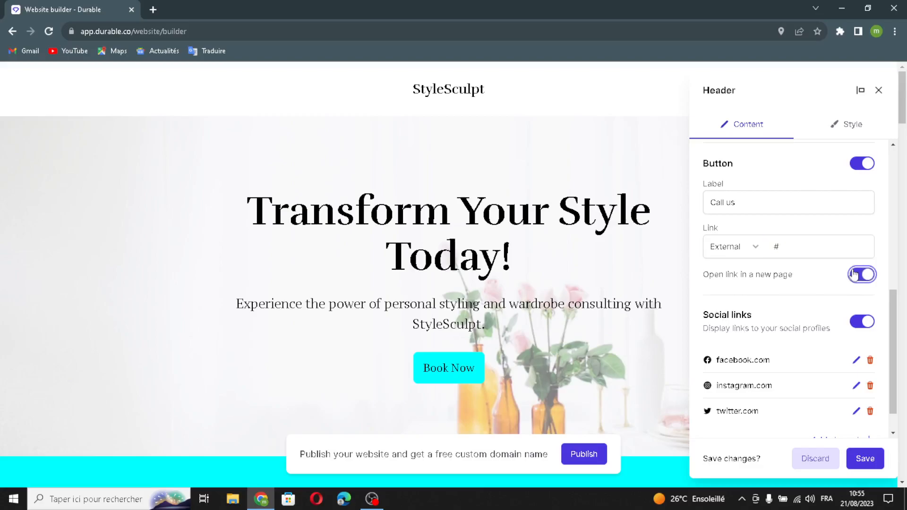
pyautogui.scroll(-1, 754, 317)
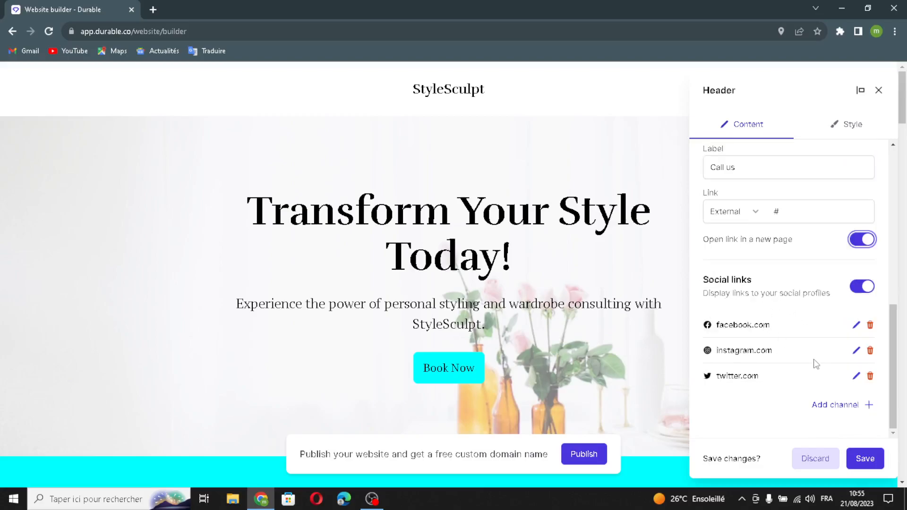
pyautogui.click(834, 405)
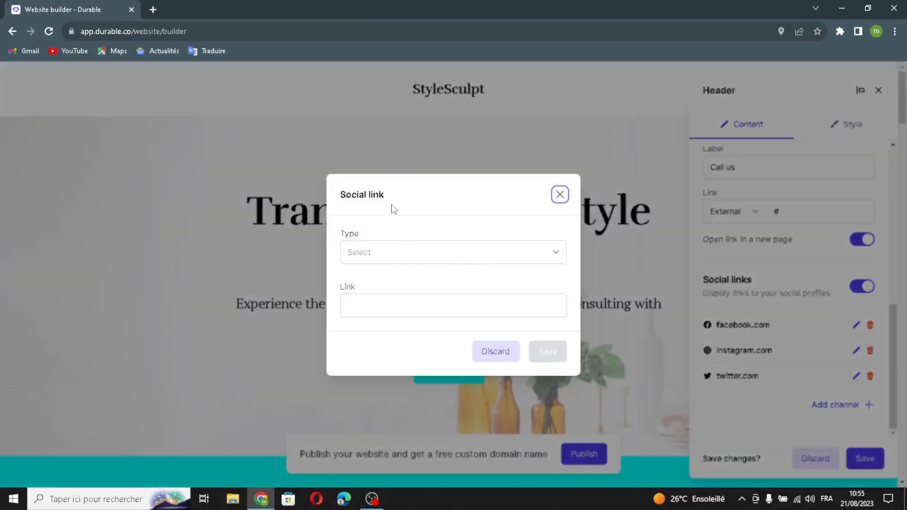
pyautogui.click(375, 313)
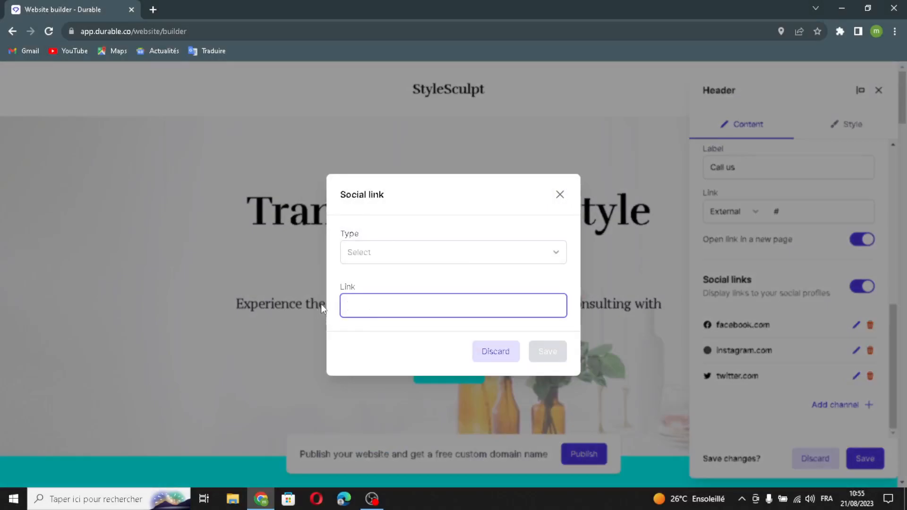
pyautogui.click(559, 195)
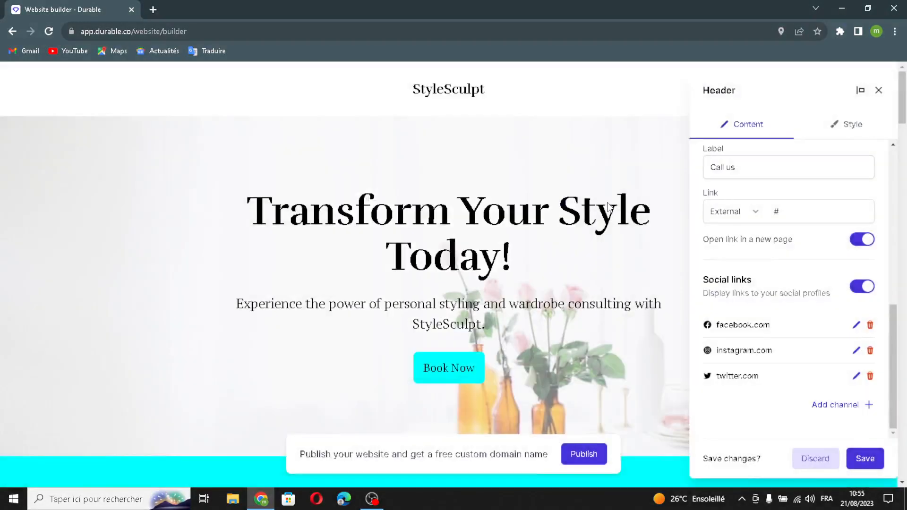
# Turn on the Full width and Sticky options in the header's style settings.
pyautogui.click(844, 136)
pyautogui.scroll(-5, 809, 175)
pyautogui.scroll(4, 807, 180)
pyautogui.scroll(2, 806, 182)
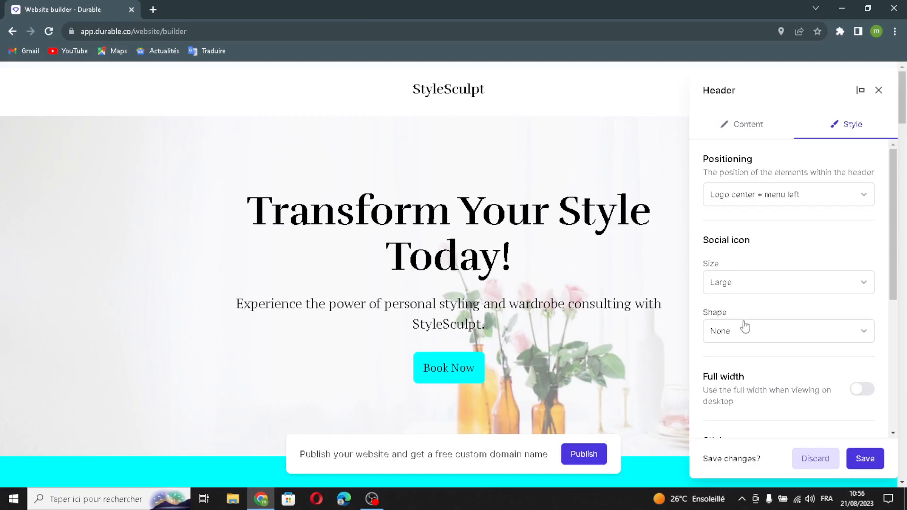
pyautogui.scroll(-1, 745, 326)
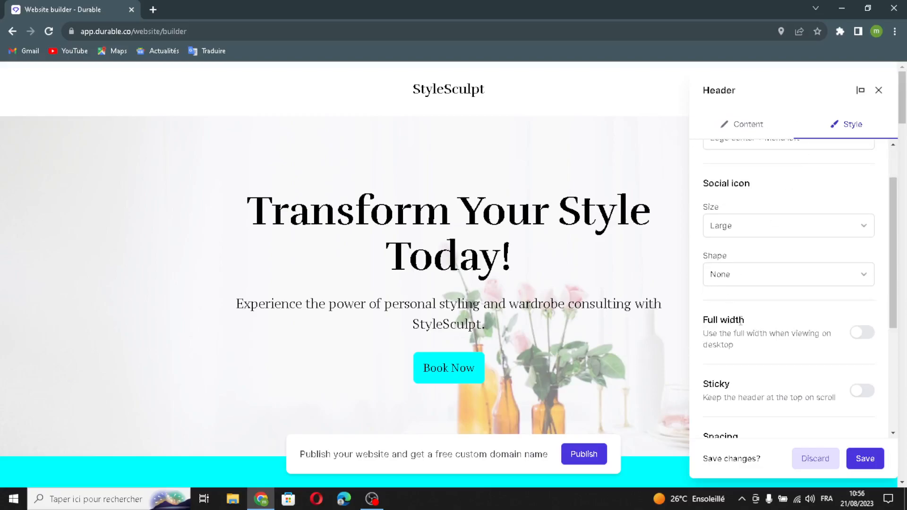
pyautogui.click(867, 334)
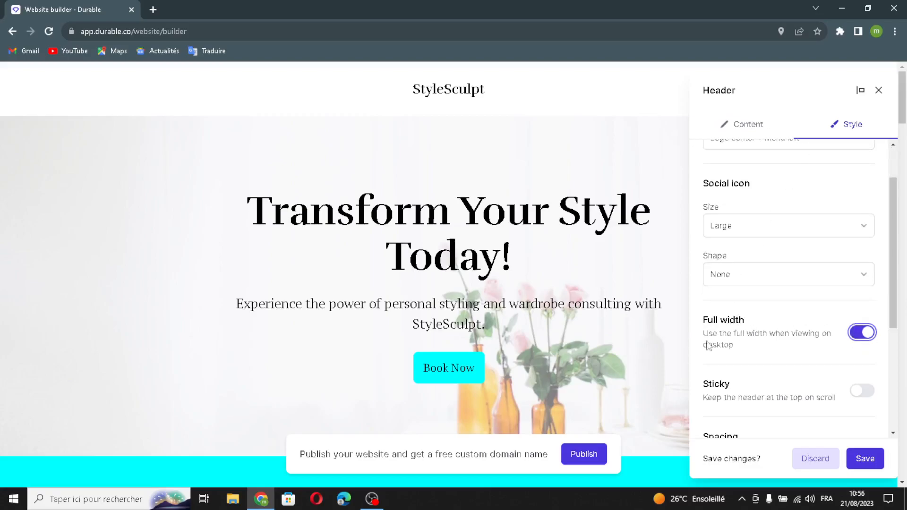
pyautogui.click(855, 392)
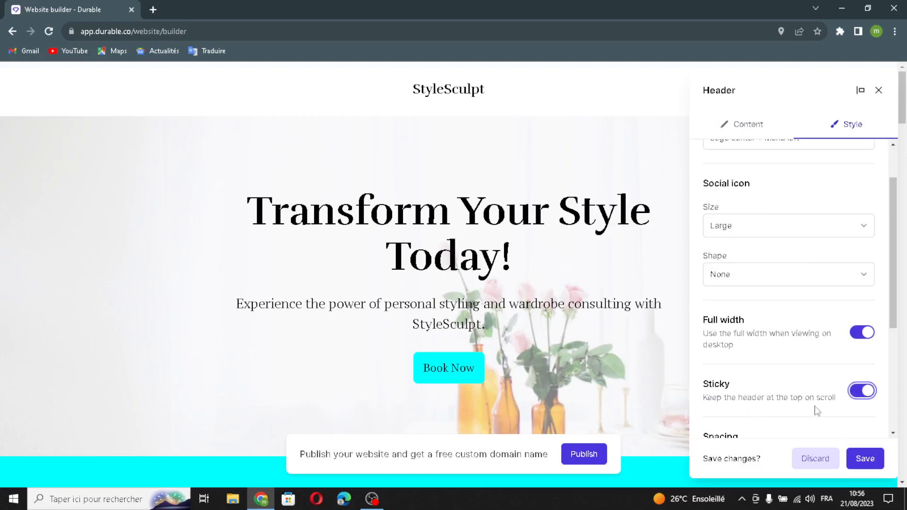
# Check the header's top and bottom spacing options and save the header changes.
pyautogui.scroll(-3, 827, 399)
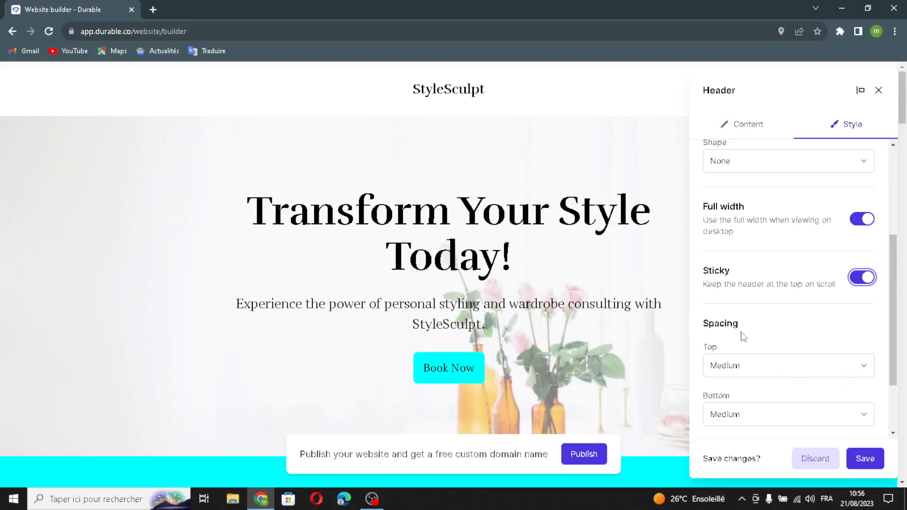
pyautogui.click(743, 367)
pyautogui.click(745, 368)
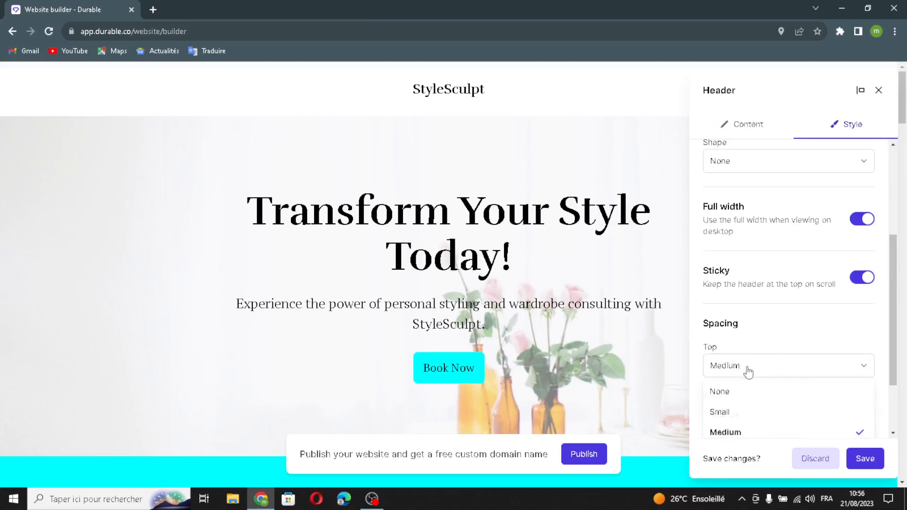
pyautogui.scroll(-2, 784, 350)
pyautogui.click(789, 338)
pyautogui.click(789, 336)
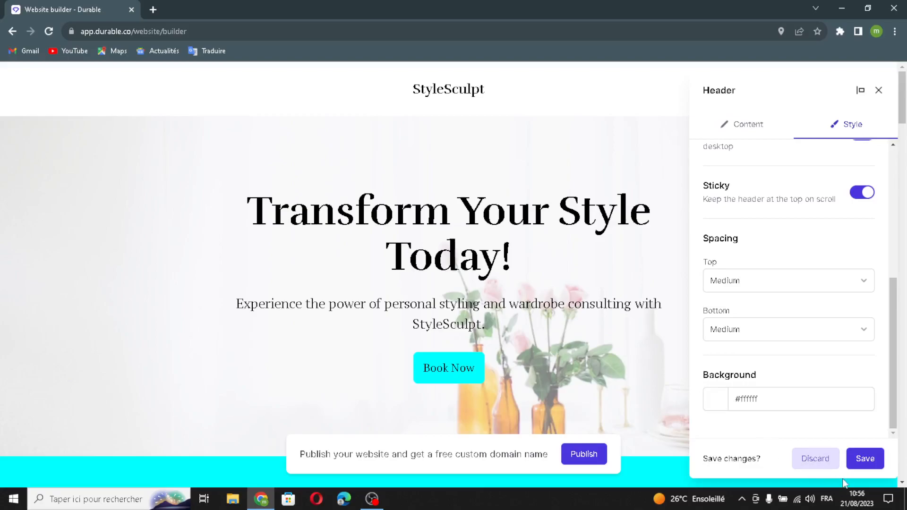
pyautogui.click(857, 462)
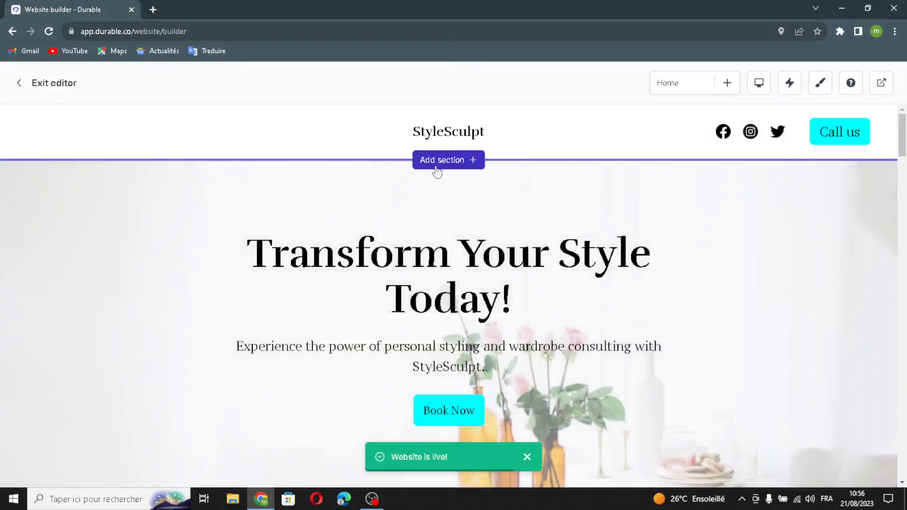
# Browse the section types that can be added directly below the header.
pyautogui.click(454, 160)
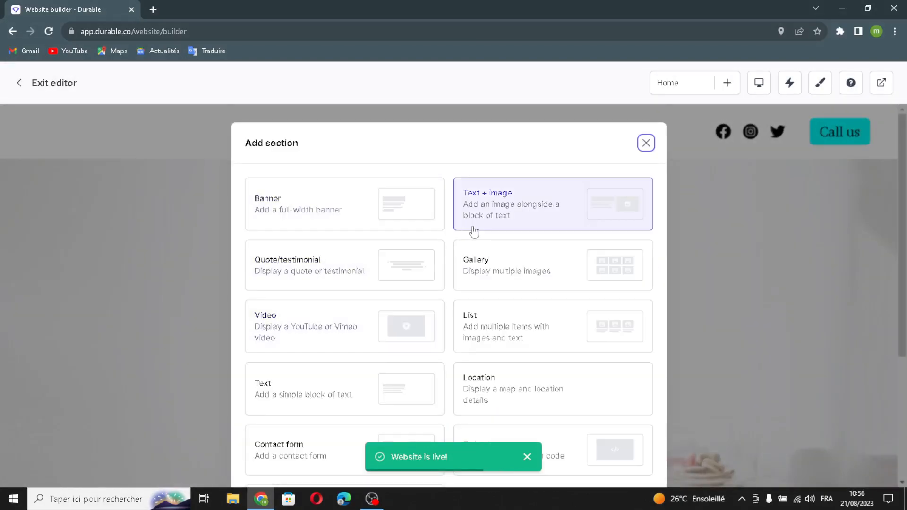
pyautogui.scroll(-4, 465, 283)
pyautogui.scroll(4, 461, 314)
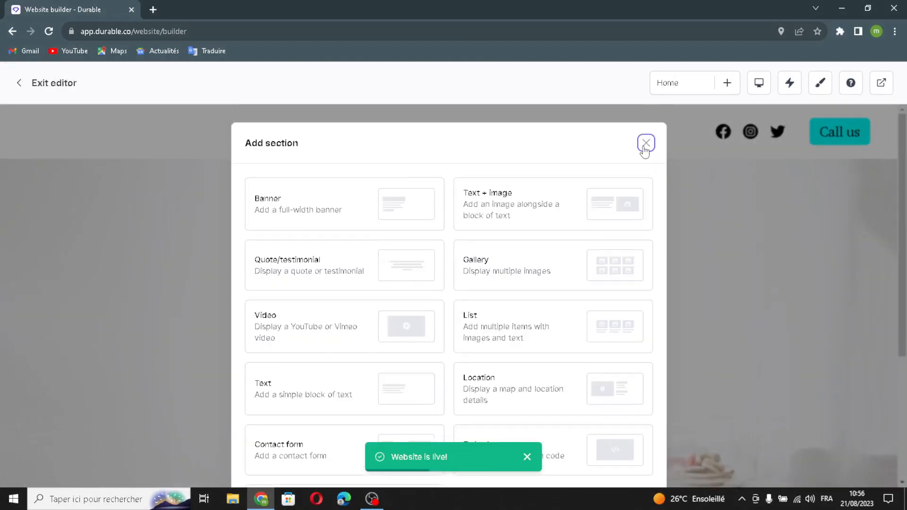
pyautogui.click(689, 150)
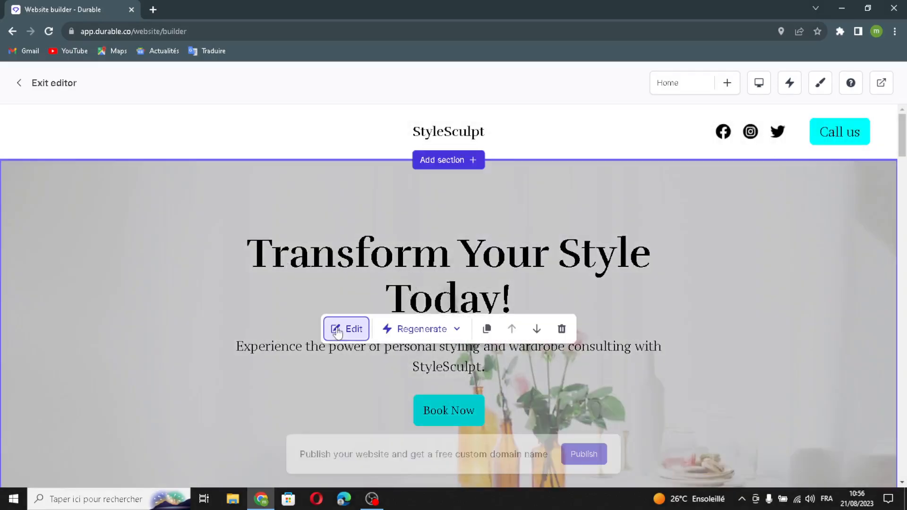
# Open the banner section for editing and regenerate its heading and subtext with AI.
pyautogui.click(338, 331)
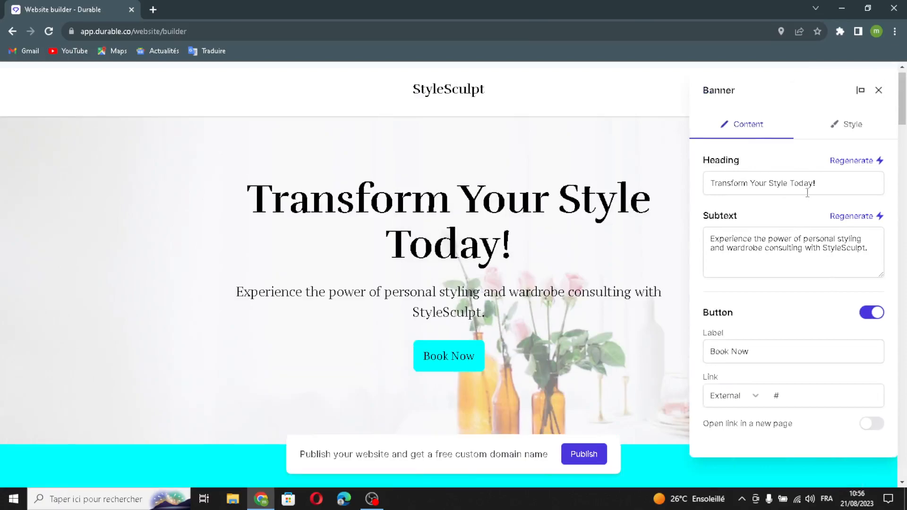
pyautogui.moveTo(823, 184)
pyautogui.mouseDown()
pyautogui.moveTo(682, 195)
pyautogui.moveTo(806, 174)
pyautogui.moveTo(834, 180)
pyautogui.mouseUp()
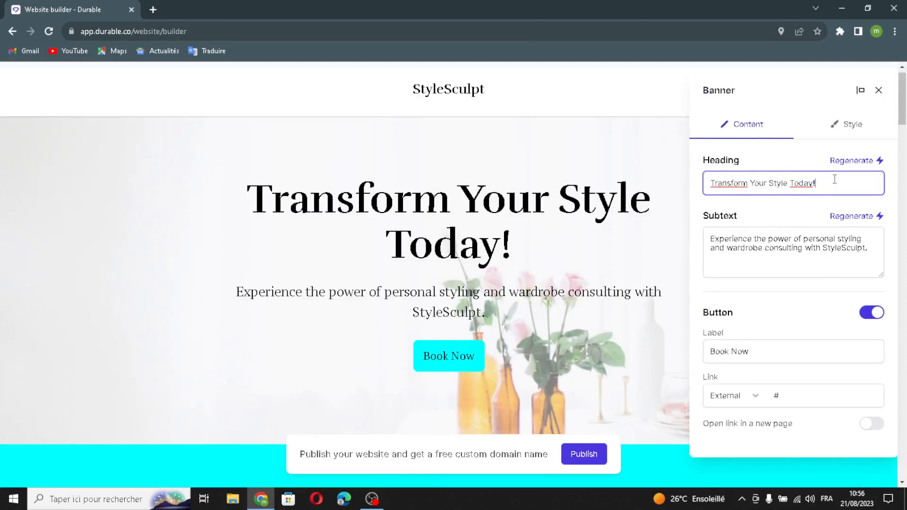
pyautogui.click(852, 161)
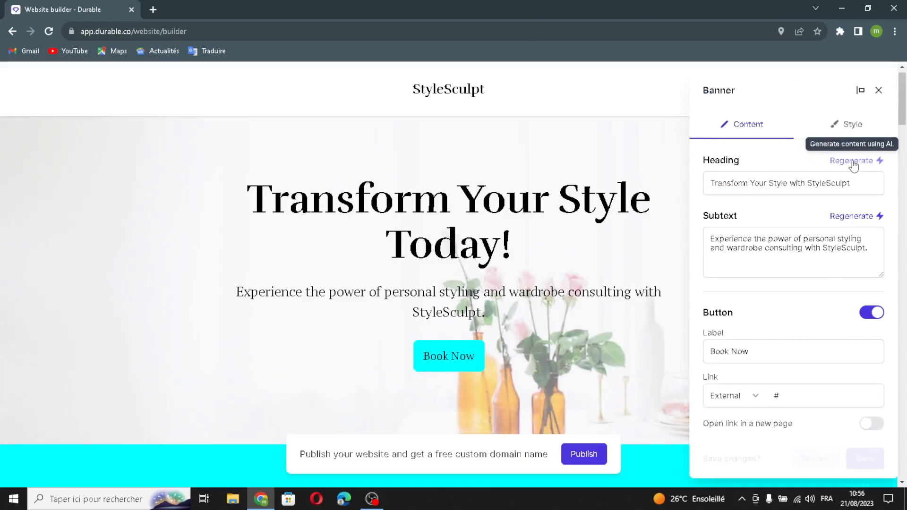
pyautogui.click(856, 216)
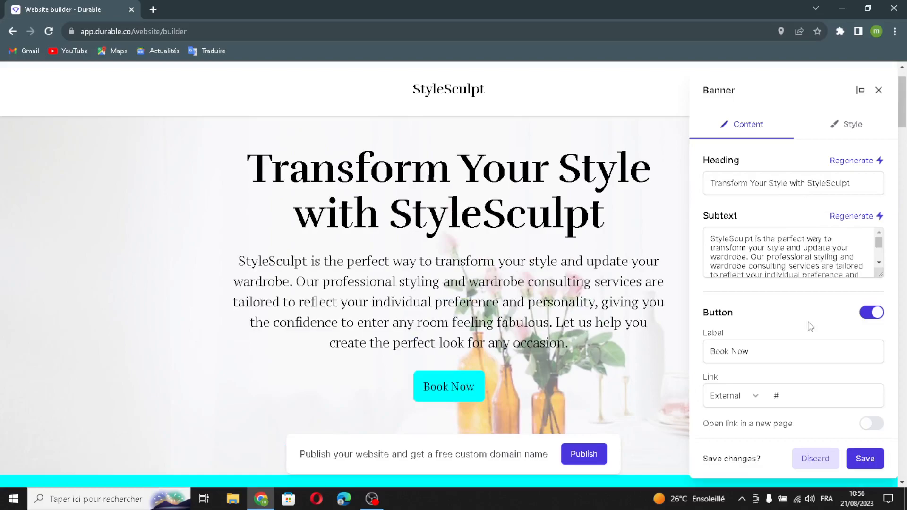
# Check the label and link of the banner's Book Now button and make the link open in a new page.
pyautogui.moveTo(754, 356); pyautogui.dragTo(711, 373)
pyautogui.click(771, 348)
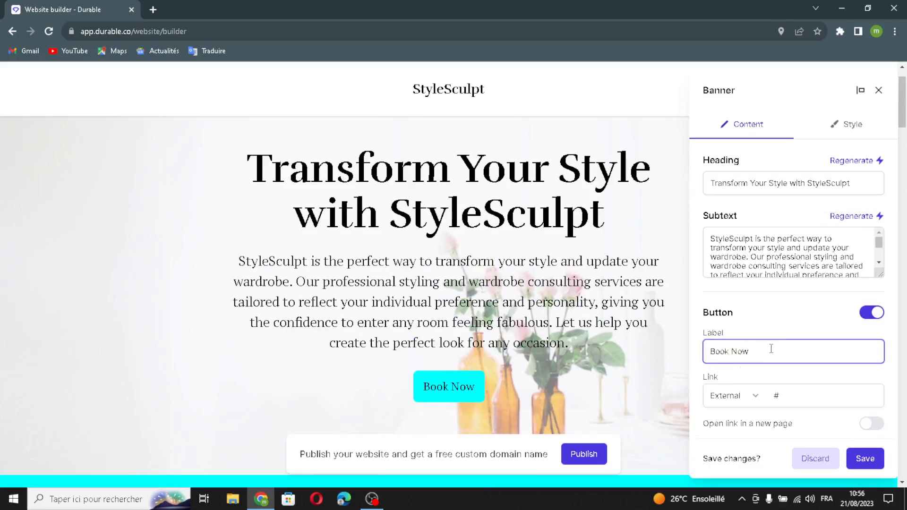
pyautogui.click(860, 394)
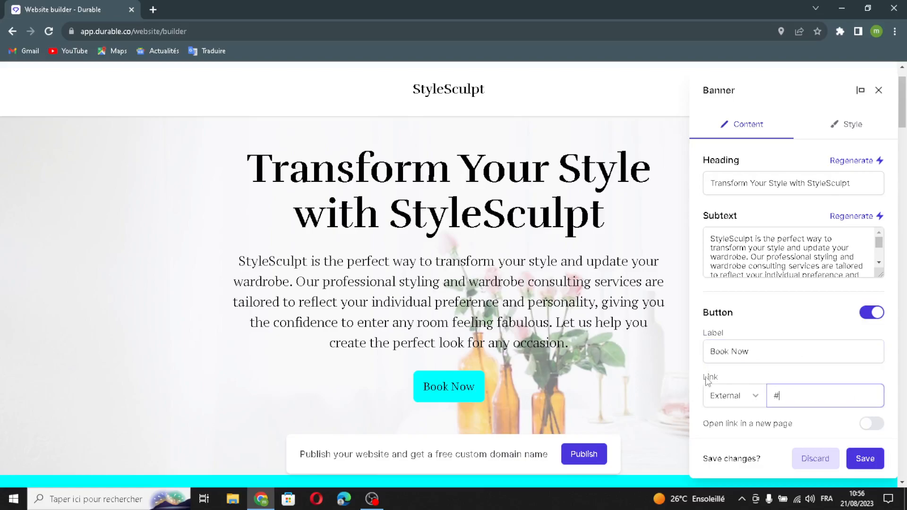
pyautogui.click(869, 424)
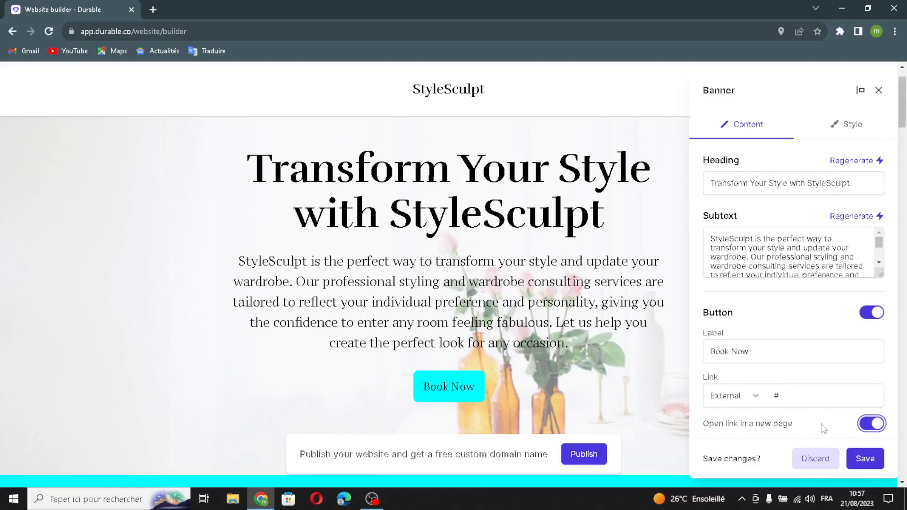
# In the banner's style settings, set the minimum height to Content and the horizontal alignment to left.
pyautogui.click(830, 134)
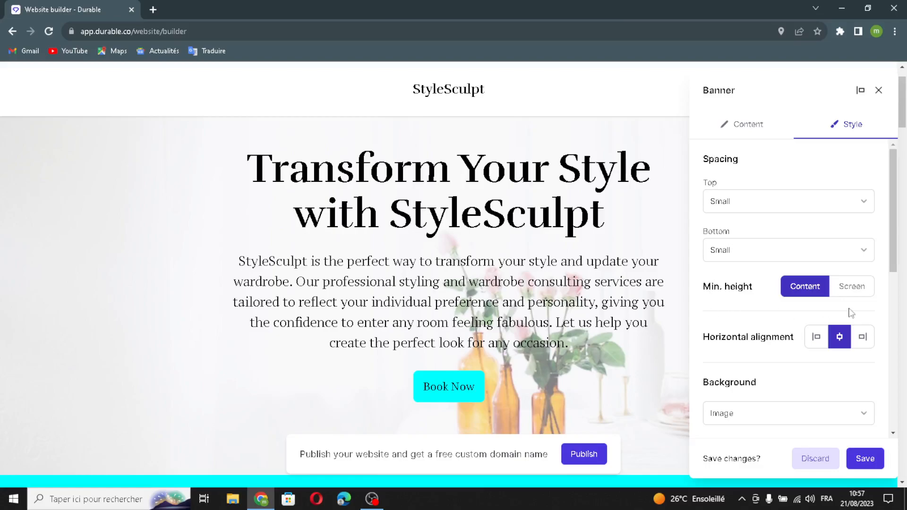
pyautogui.click(804, 287)
pyautogui.click(816, 337)
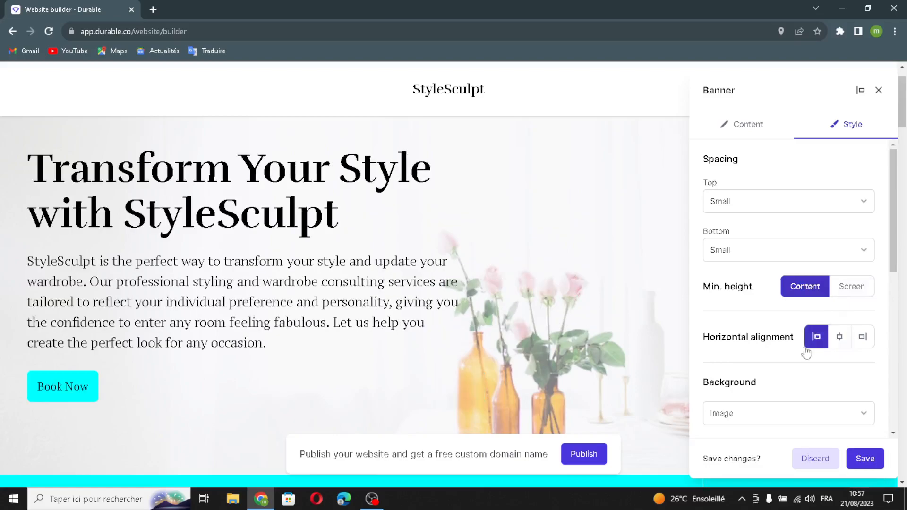
# Regenerate the banner's background image with AI.
pyautogui.scroll(-1, 786, 364)
pyautogui.scroll(-1, 749, 352)
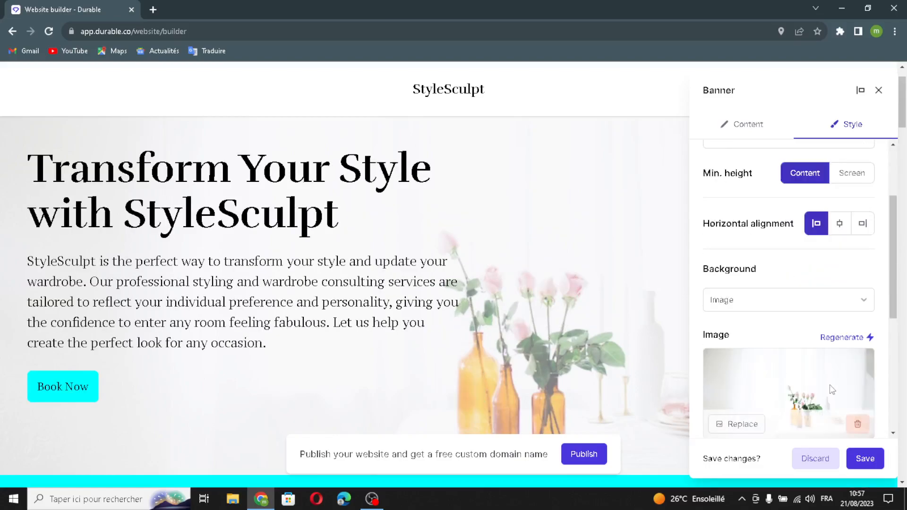
pyautogui.click(836, 338)
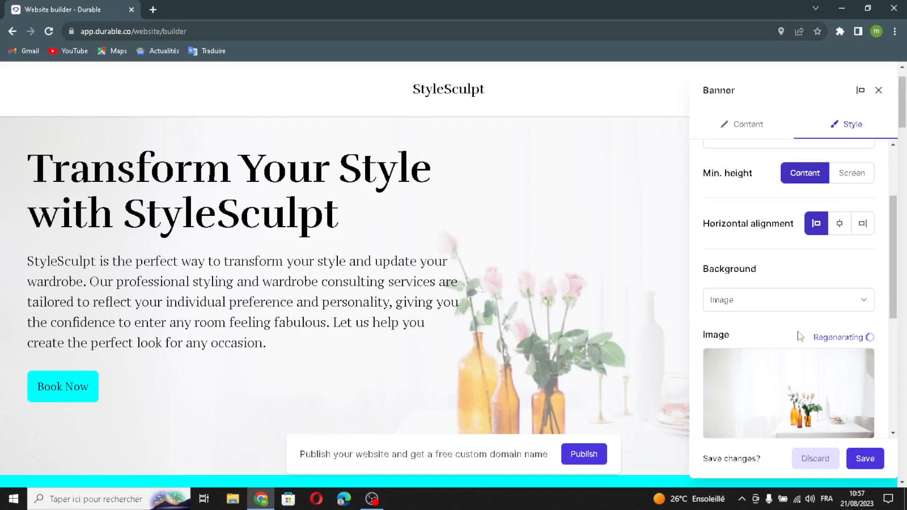
pyautogui.scroll(-2, 803, 330)
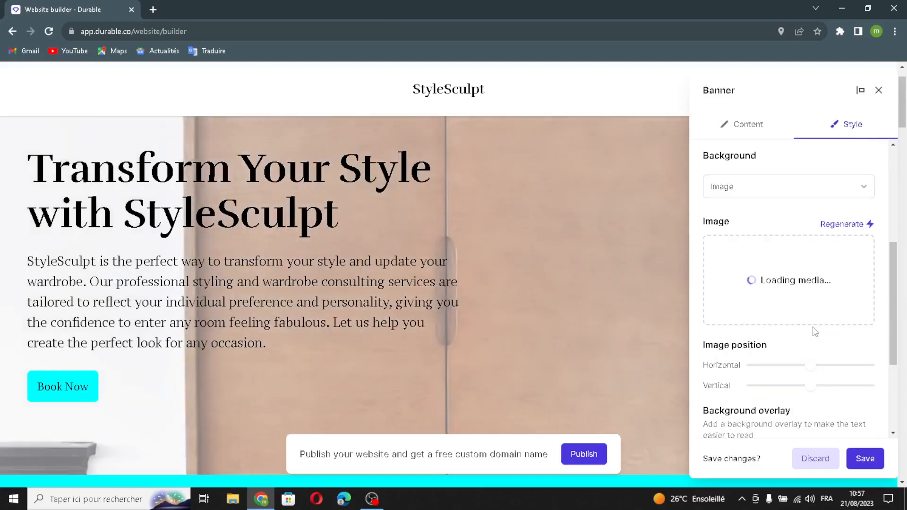
# Turn on Combine with header for the banner and save the banner changes.
pyautogui.scroll(-1, 716, 329)
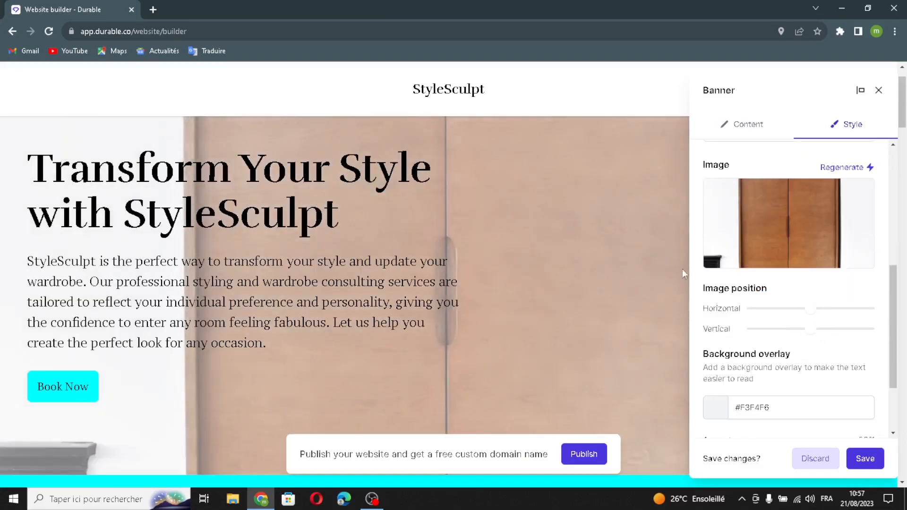
pyautogui.scroll(-1, 756, 354)
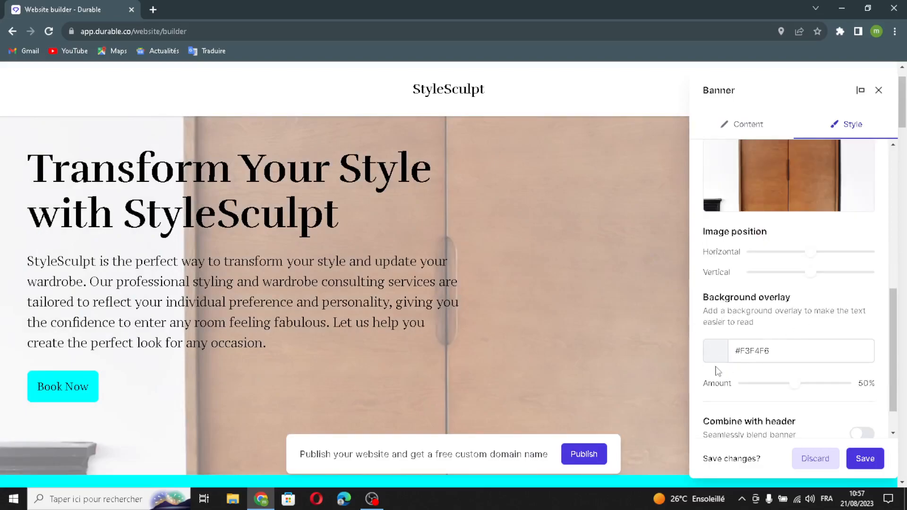
pyautogui.scroll(-1, 730, 378)
pyautogui.click(862, 393)
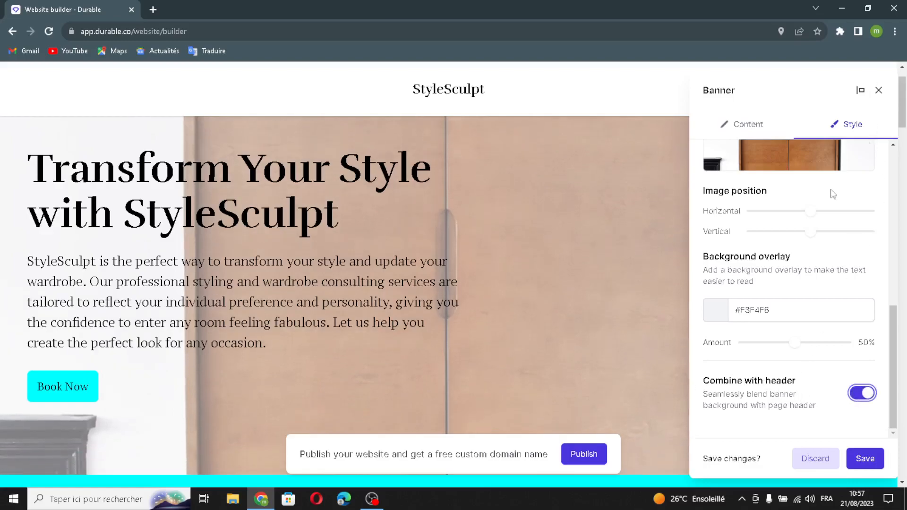
pyautogui.click(863, 459)
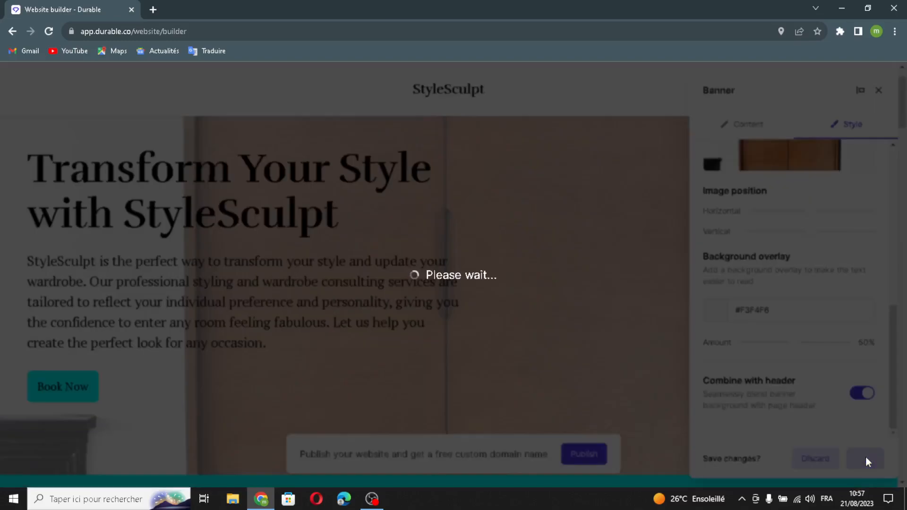
# Regenerate the picture in the image section below the banner with AI and save the section.
pyautogui.scroll(-7, 587, 361)
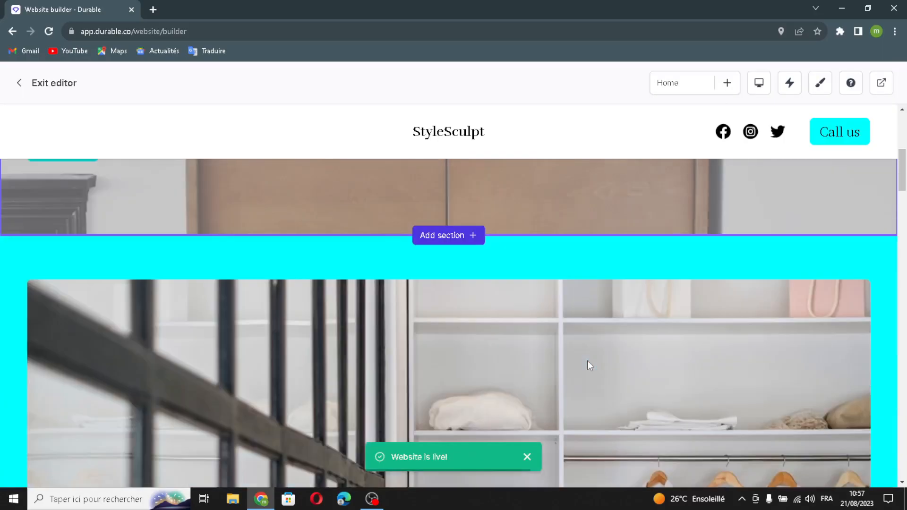
pyautogui.scroll(-5, 587, 361)
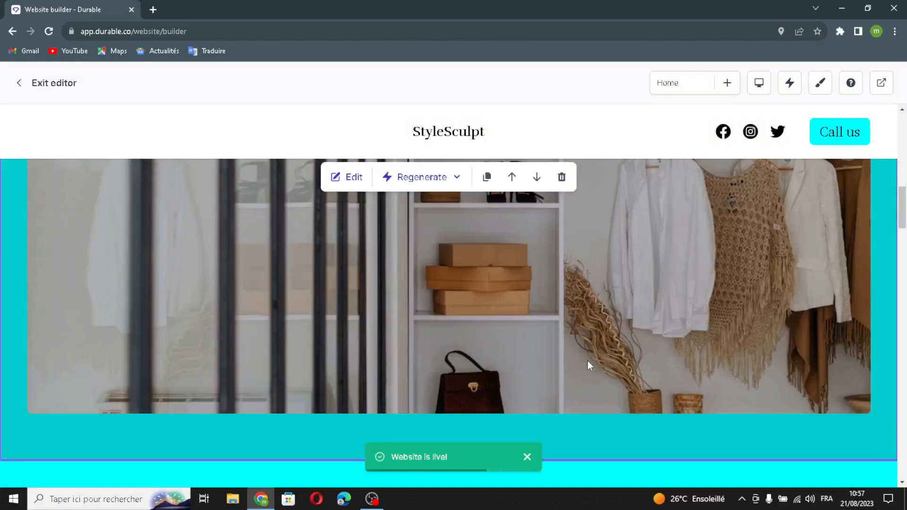
pyautogui.scroll(4, 587, 361)
pyautogui.click(334, 403)
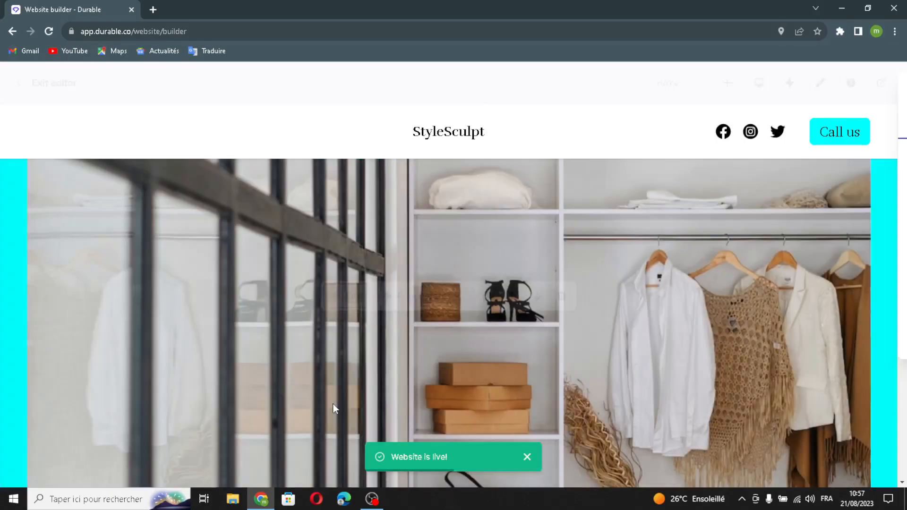
pyautogui.click(853, 168)
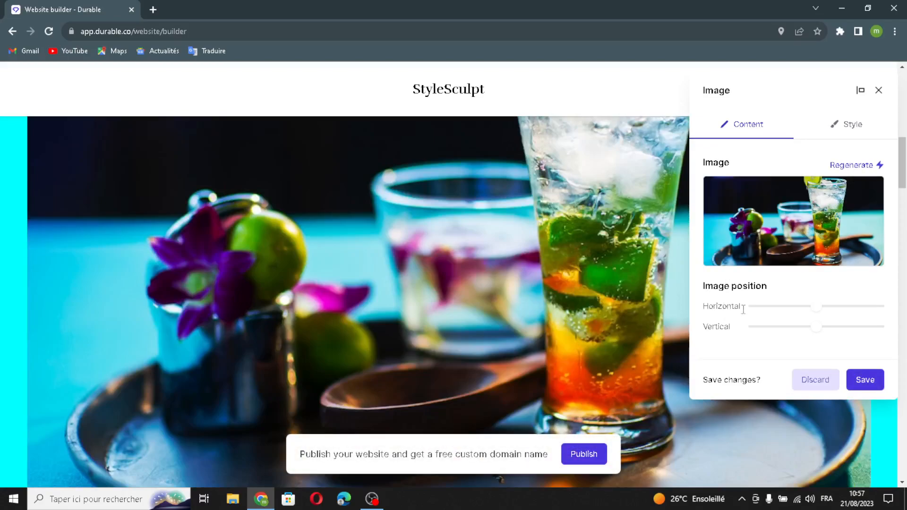
pyautogui.click(861, 380)
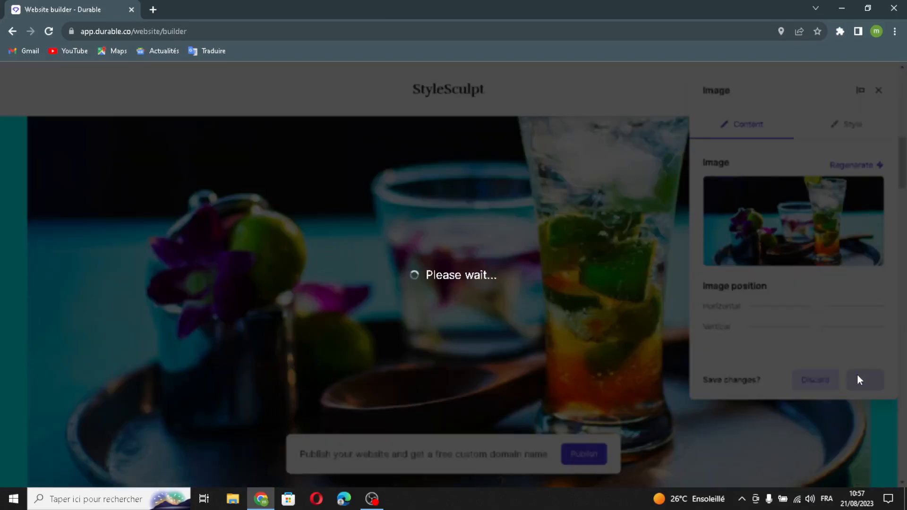
# Regenerate the text of the About us section with AI and save it after checking its style settings.
pyautogui.scroll(-6, 405, 340)
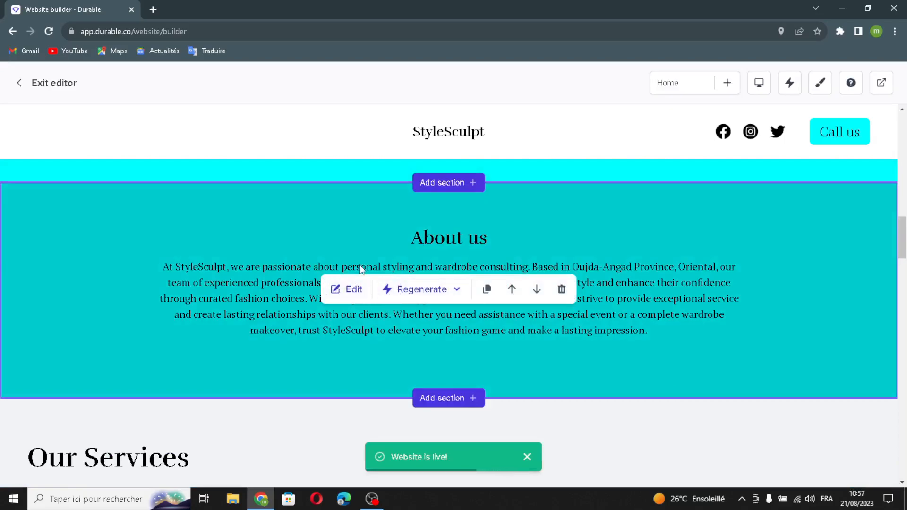
pyautogui.click(347, 289)
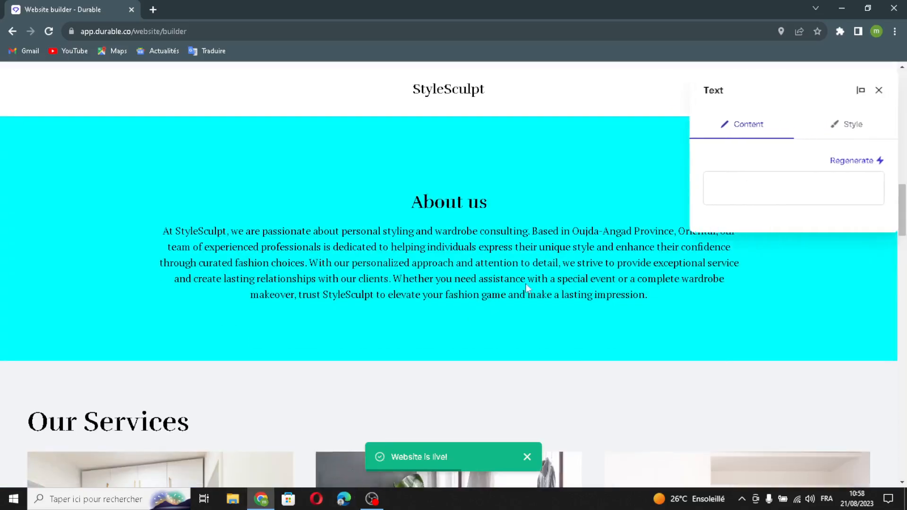
pyautogui.click(845, 161)
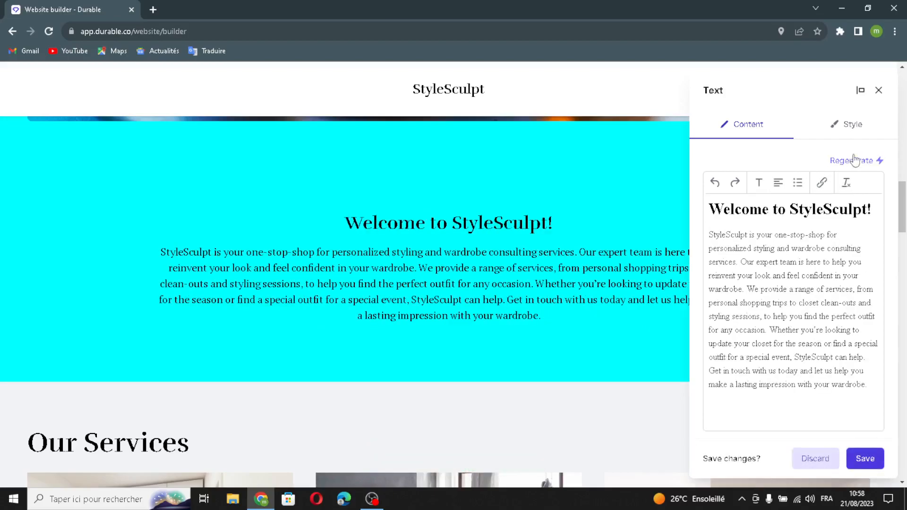
pyautogui.click(848, 125)
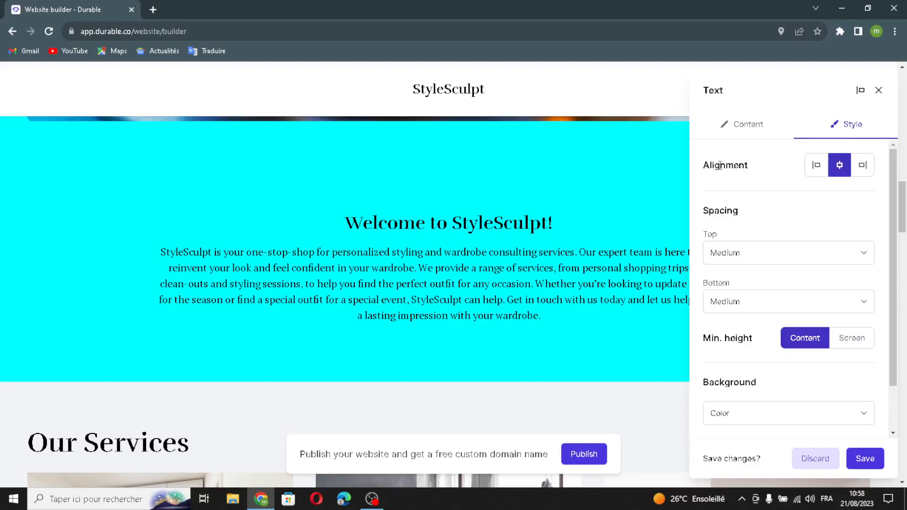
pyautogui.scroll(-1, 765, 260)
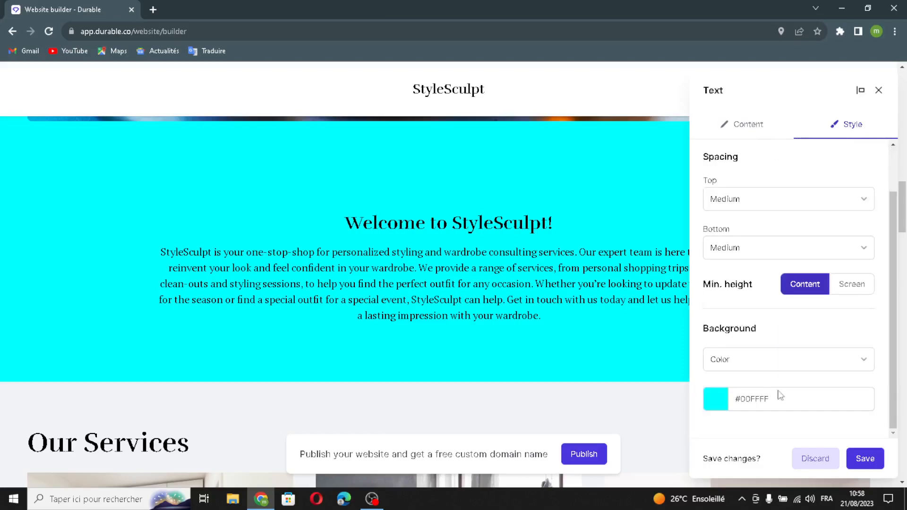
pyautogui.click(864, 458)
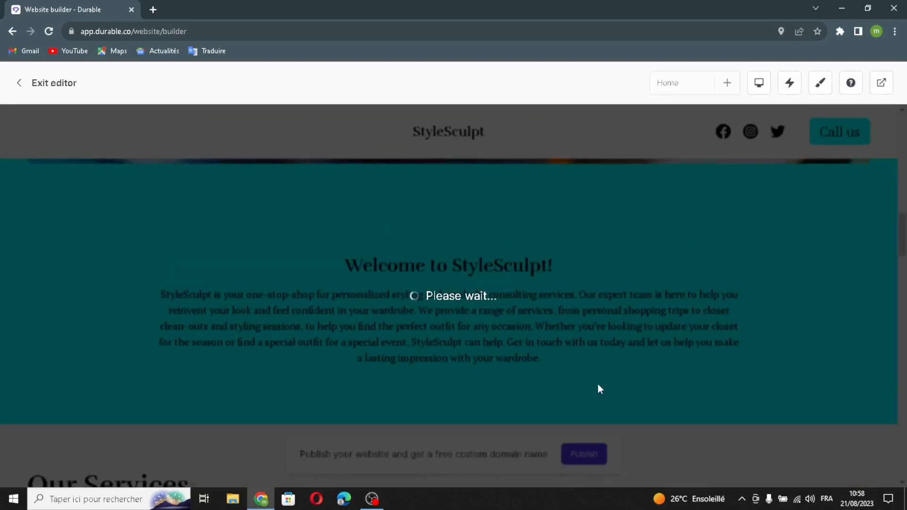
# Open the Our Services list section for editing and review its heading and display options.
pyautogui.scroll(-6, 443, 252)
pyautogui.scroll(-5, 443, 255)
pyautogui.scroll(3, 443, 252)
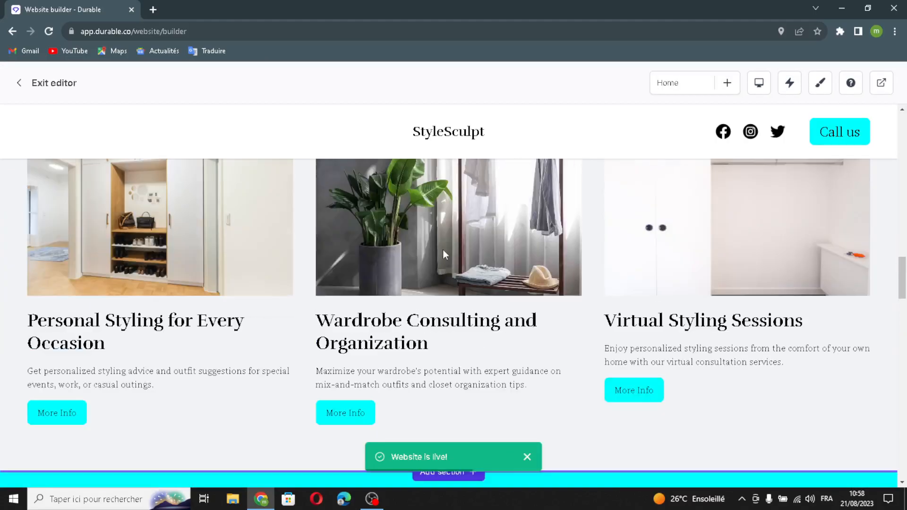
pyautogui.scroll(1, 439, 253)
pyautogui.moveTo(435, 254)
pyautogui.click(347, 305)
pyautogui.moveTo(805, 178); pyautogui.dragTo(831, 167)
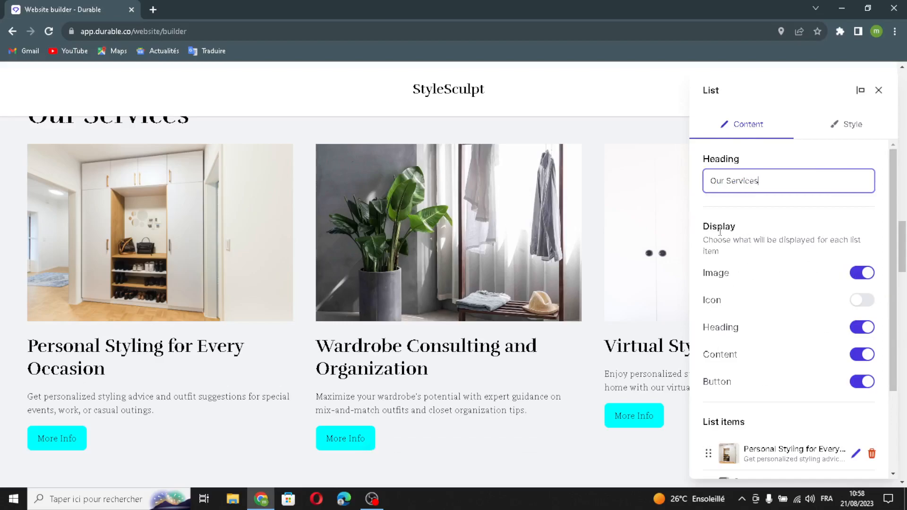
pyautogui.moveTo(722, 240); pyautogui.dragTo(845, 250)
pyautogui.click(842, 251)
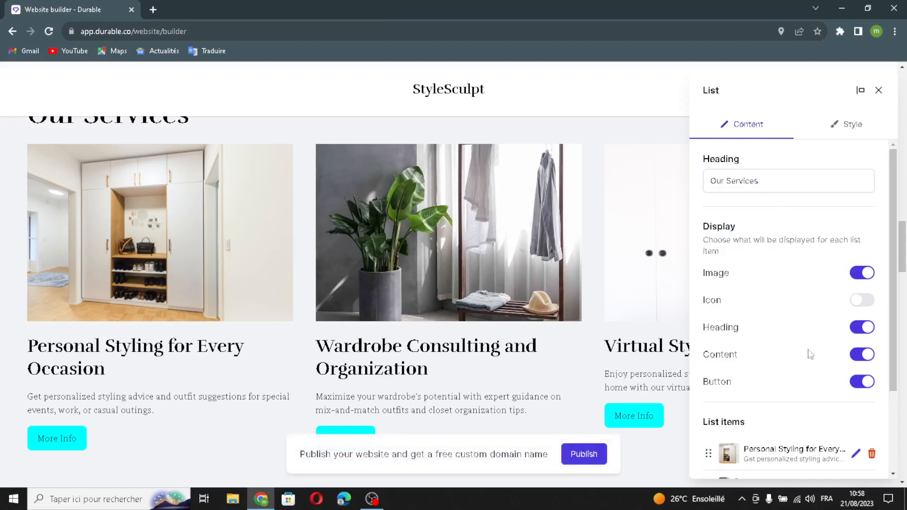
# Start a new list item in the Our Services section and generate its image, title and content with AI.
pyautogui.scroll(-3, 718, 321)
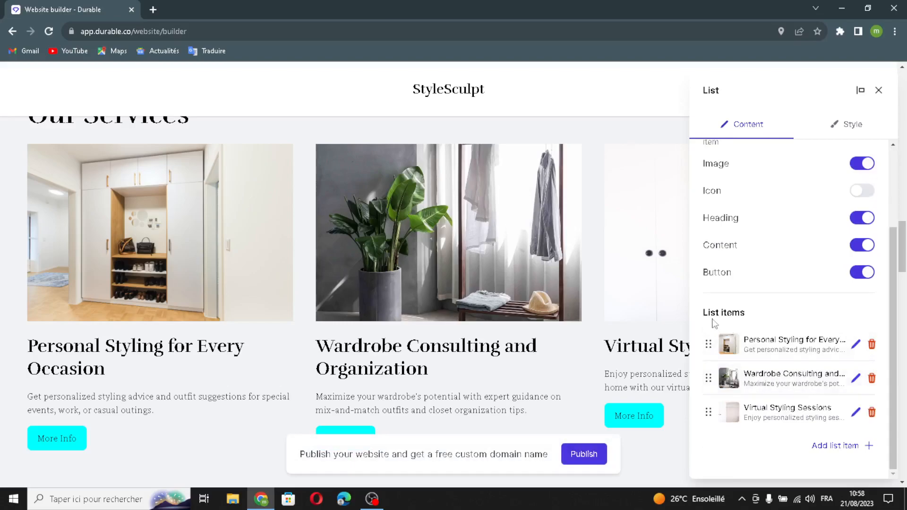
pyautogui.click(858, 446)
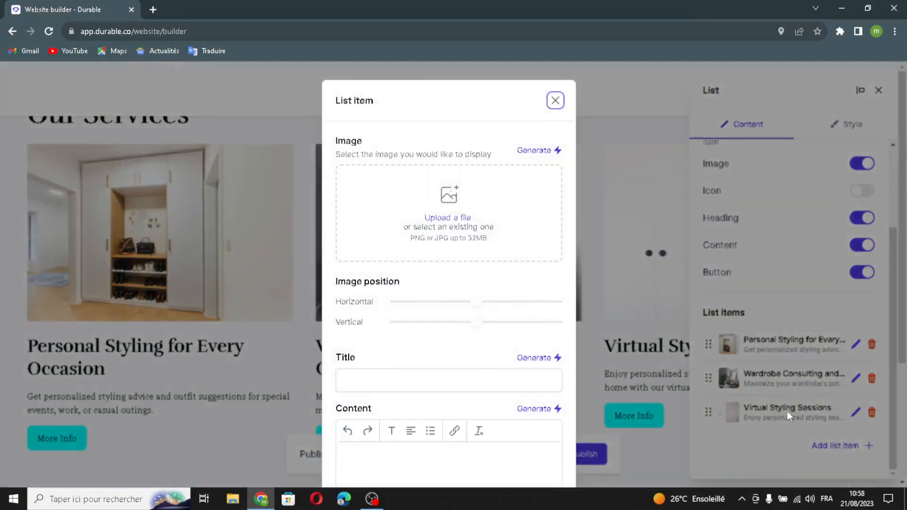
pyautogui.click(553, 151)
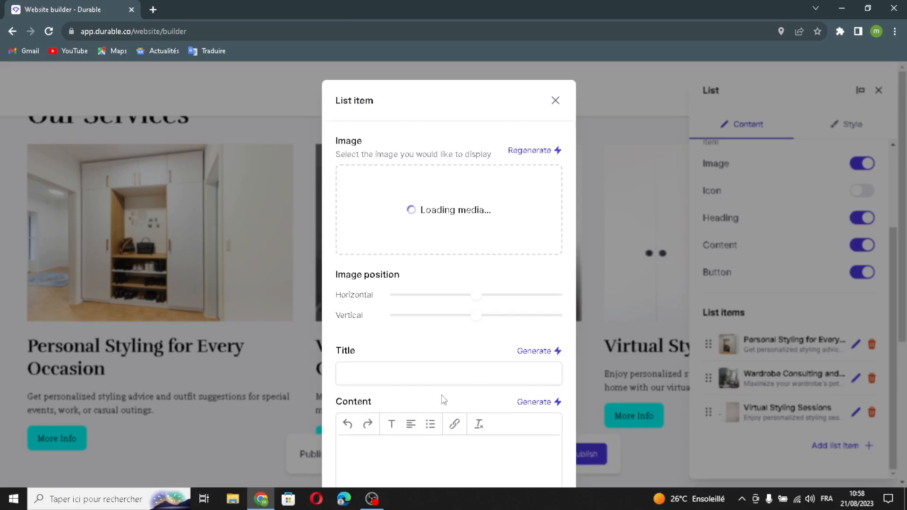
pyautogui.click(533, 351)
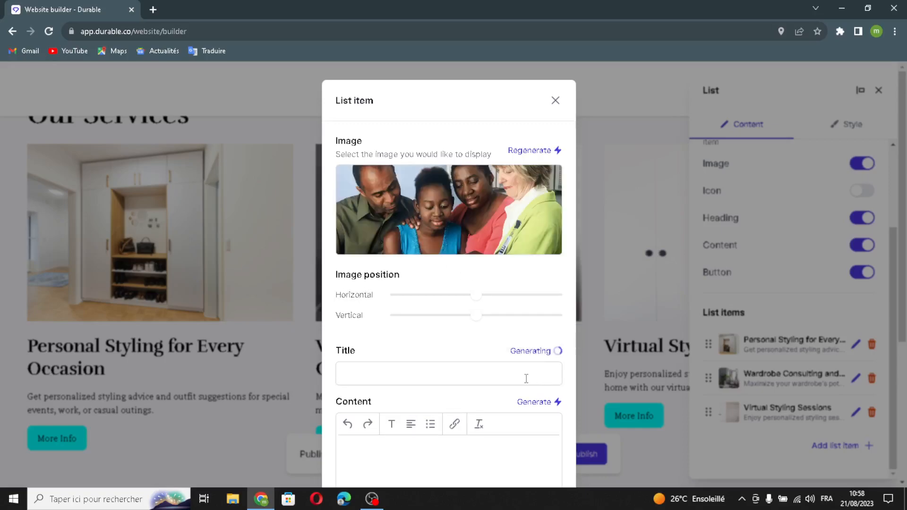
pyautogui.click(533, 401)
pyautogui.scroll(-1, 502, 407)
pyautogui.scroll(-3, 501, 407)
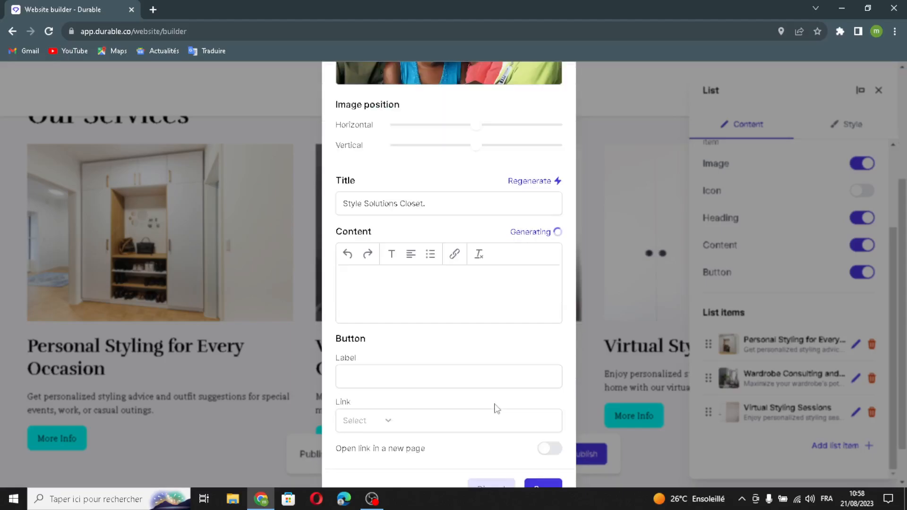
# Try the new list item's Open link in a new page option, switch it off again and close the item without saving.
pyautogui.click(377, 407)
pyautogui.scroll(-1, 447, 468)
pyautogui.click(445, 414)
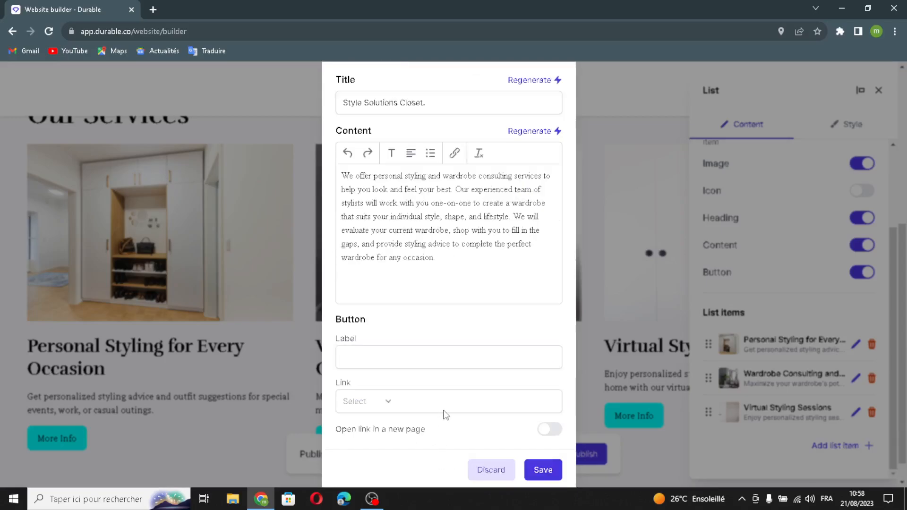
pyautogui.click(549, 430)
pyautogui.scroll(-1, 495, 432)
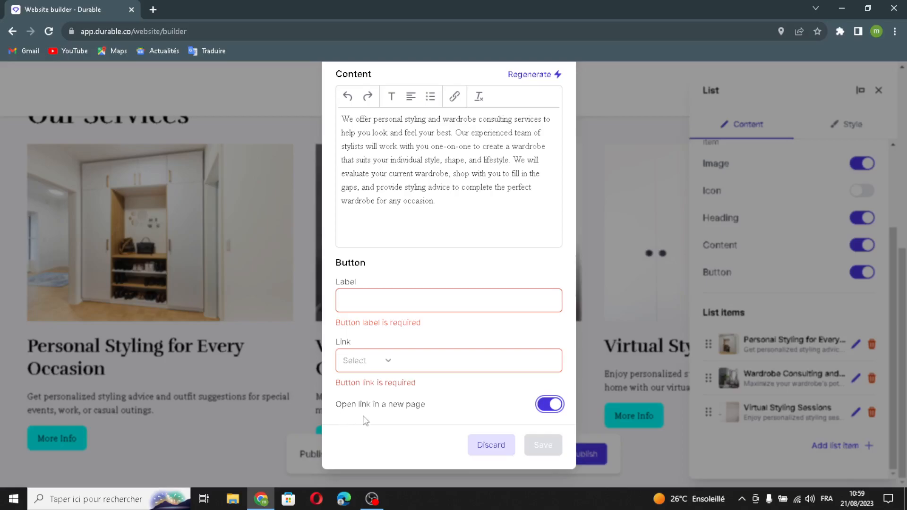
pyautogui.click(551, 409)
pyautogui.scroll(6, 535, 105)
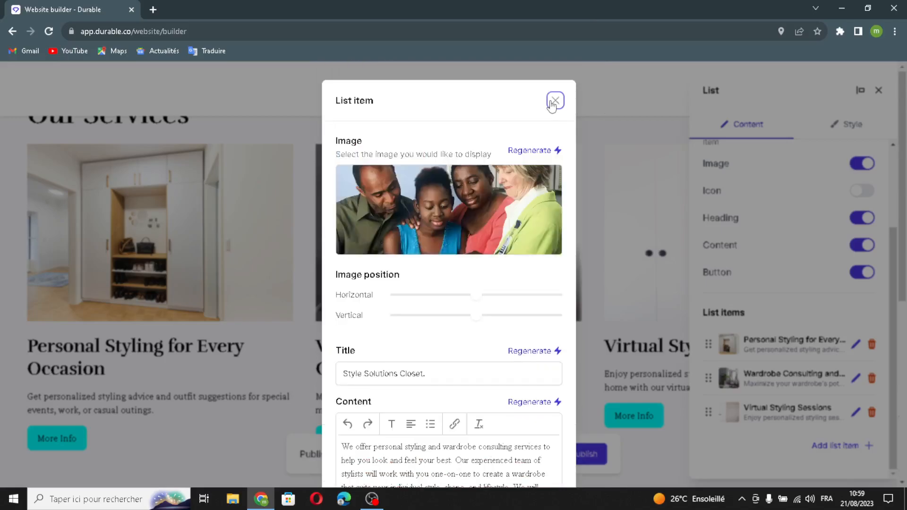
pyautogui.click(555, 100)
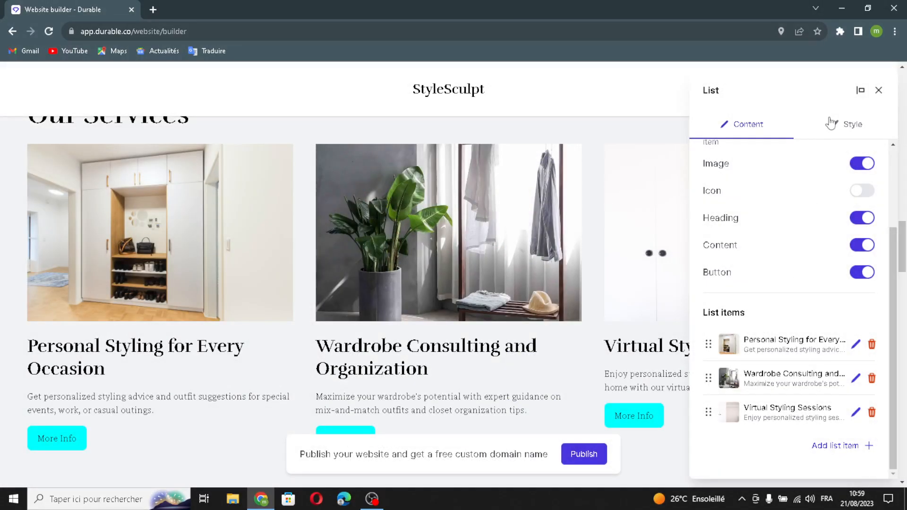
# Review the style settings of the Our Services list section, including alignment, image and spacing, and close the section editor.
pyautogui.click(843, 124)
pyautogui.scroll(-4, 737, 210)
pyautogui.scroll(4, 735, 272)
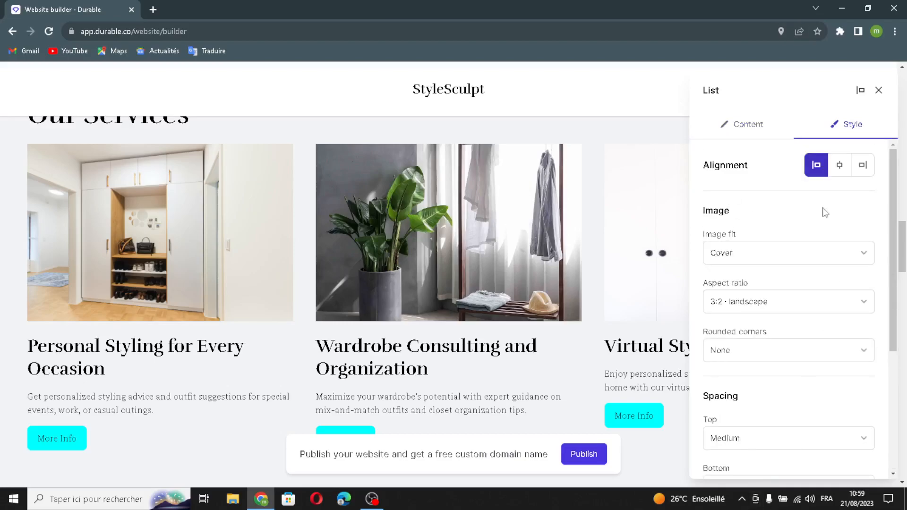
pyautogui.click(880, 90)
# Add a testimonial with an AI-generated quote and author name to the Testimonials section and save the section.
pyautogui.scroll(-3, 594, 229)
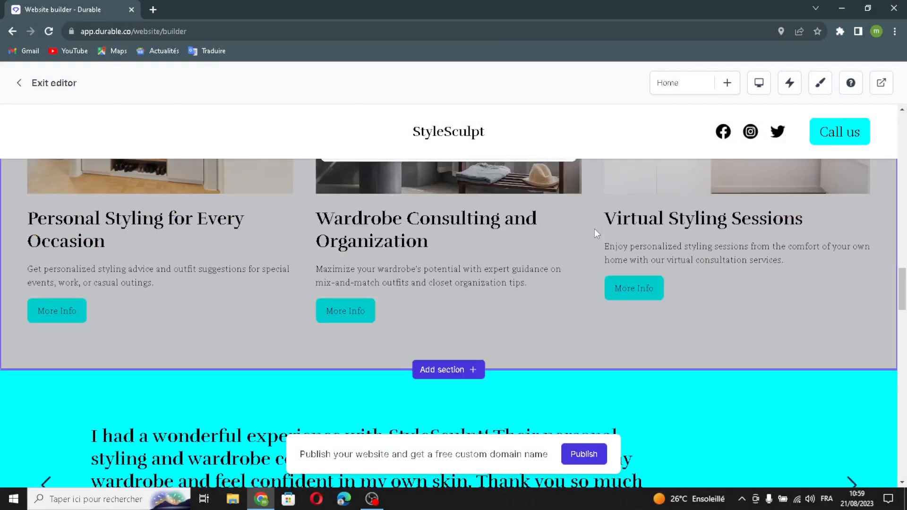
pyautogui.scroll(-5, 574, 227)
pyautogui.click(346, 277)
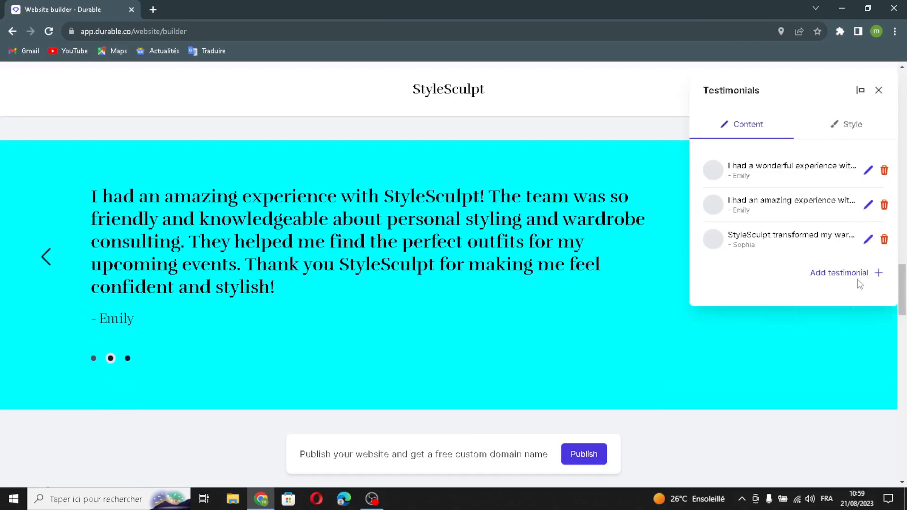
pyautogui.click(877, 273)
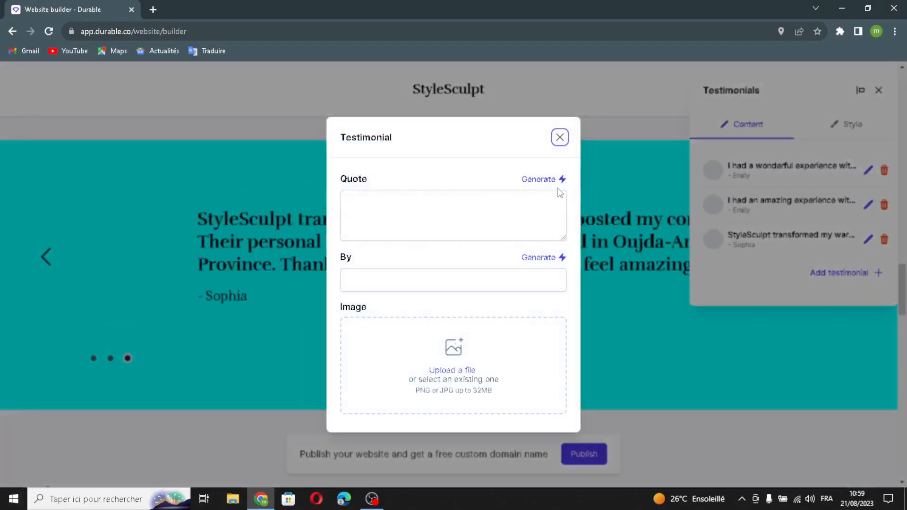
pyautogui.click(547, 180)
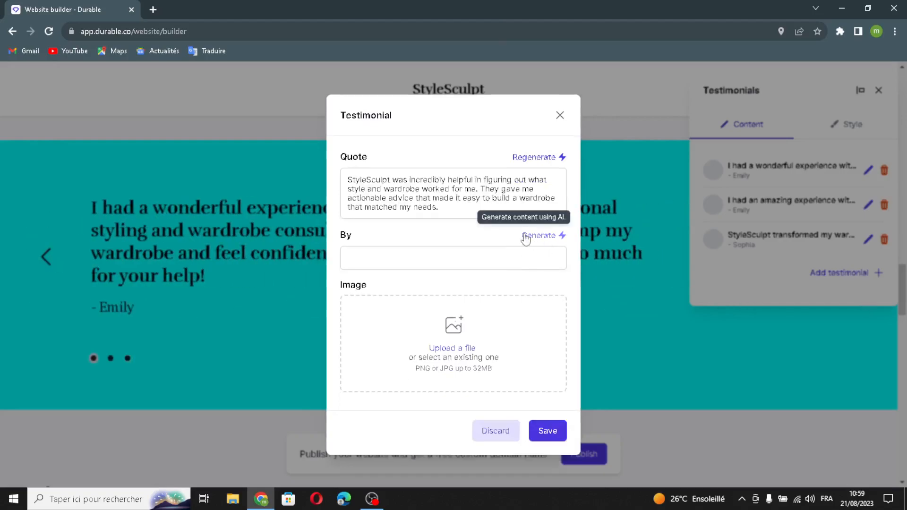
pyautogui.click(525, 239)
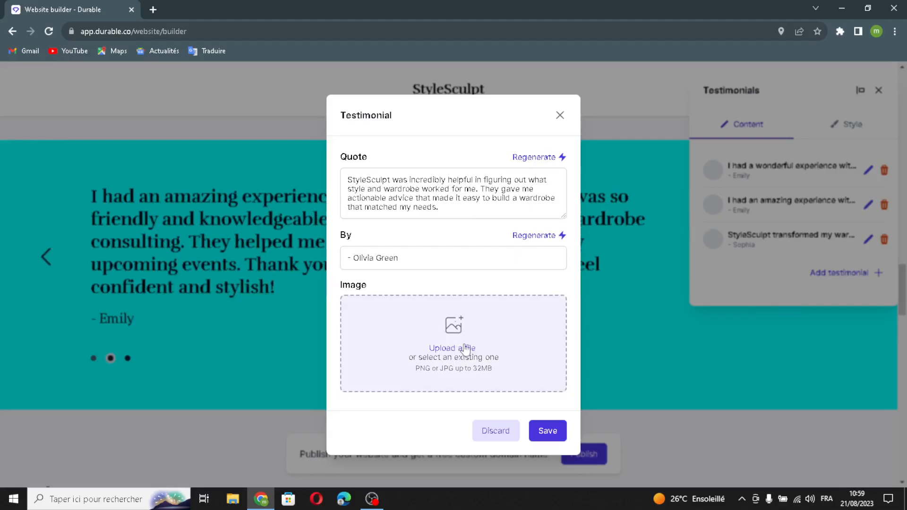
pyautogui.click(547, 430)
pyautogui.click(858, 363)
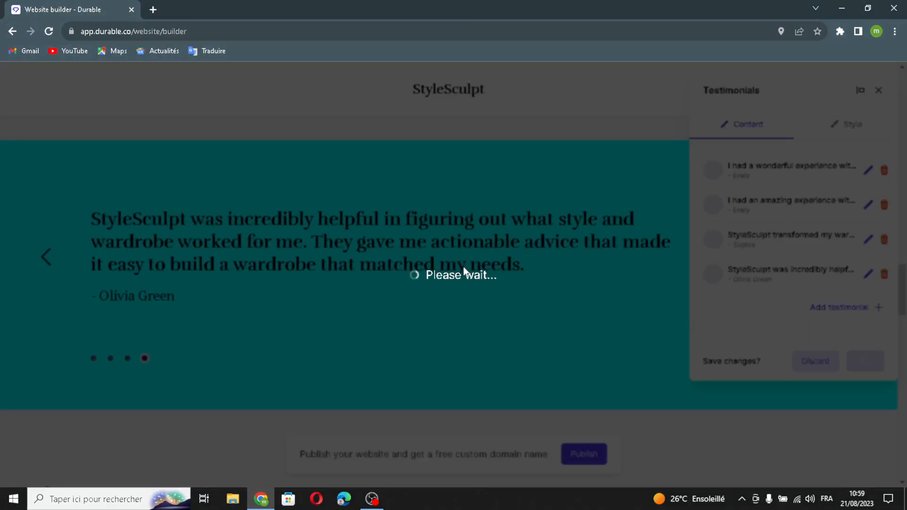
# Open the Pictures gallery section for editing and generate an additional image with AI.
pyautogui.scroll(-6, 461, 273)
pyautogui.scroll(-5, 456, 279)
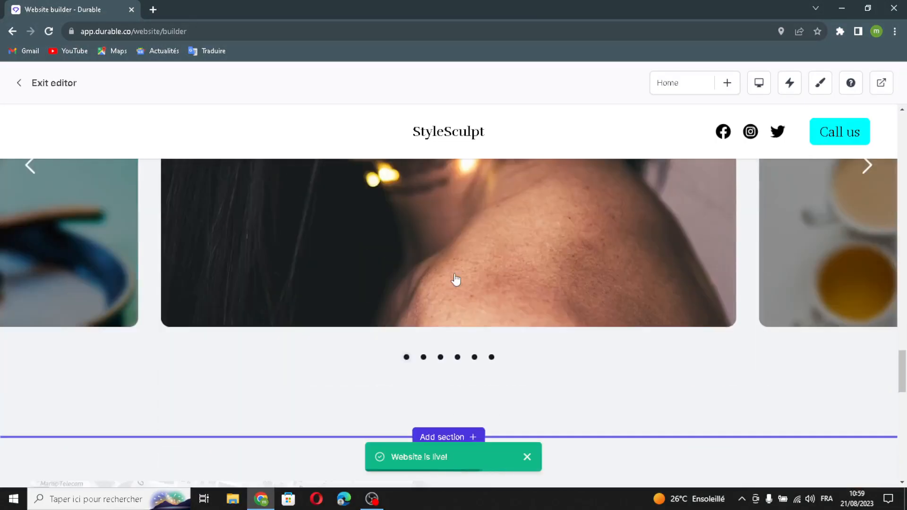
pyautogui.scroll(1, 455, 278)
pyautogui.click(346, 218)
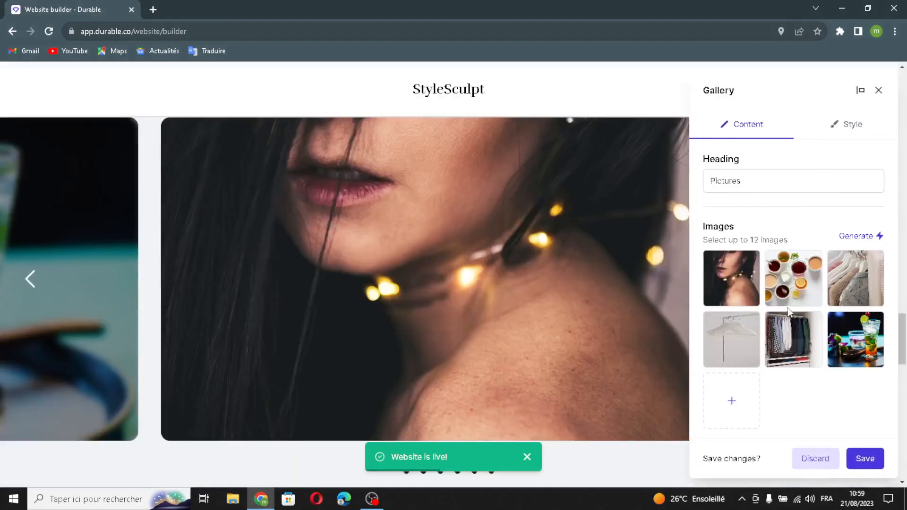
pyautogui.click(838, 236)
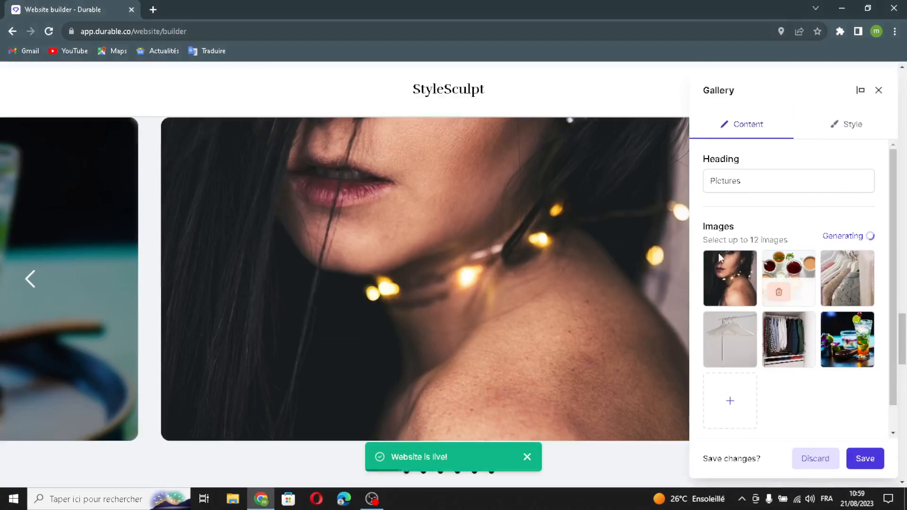
pyautogui.moveTo(719, 257)
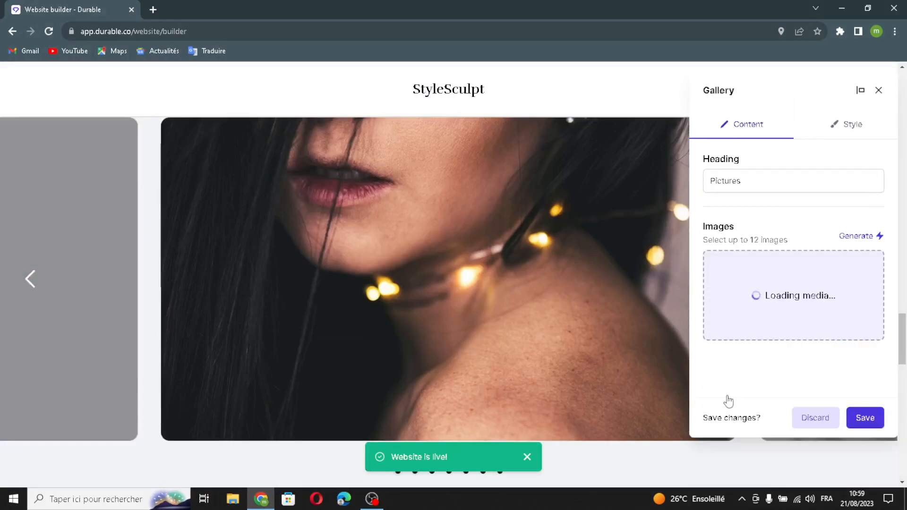
# Insert the Shutterstock picture of a woman holding a yellow bag into the gallery and save the section.
pyautogui.click(784, 392)
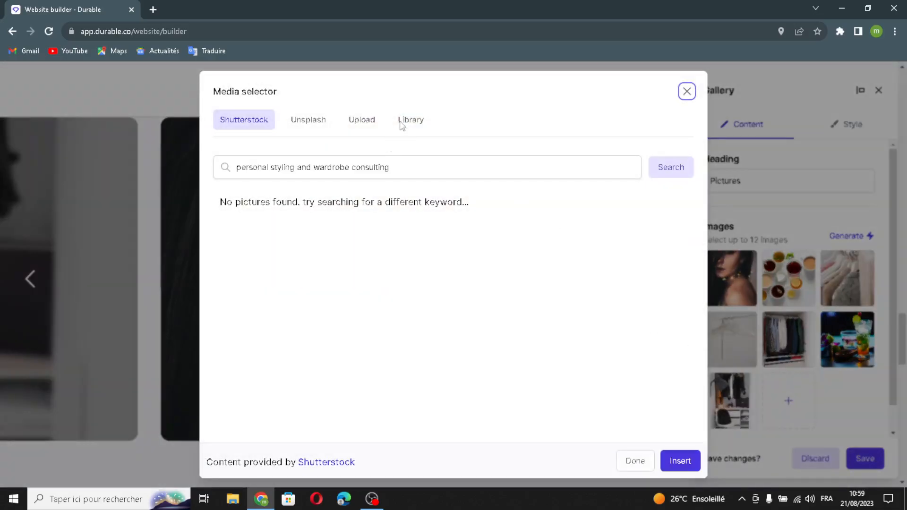
pyautogui.click(353, 121)
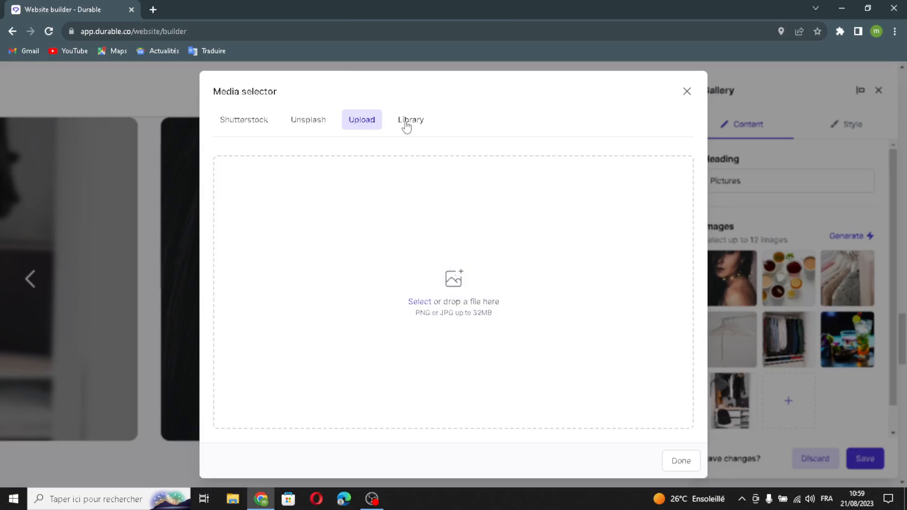
pyautogui.click(405, 125)
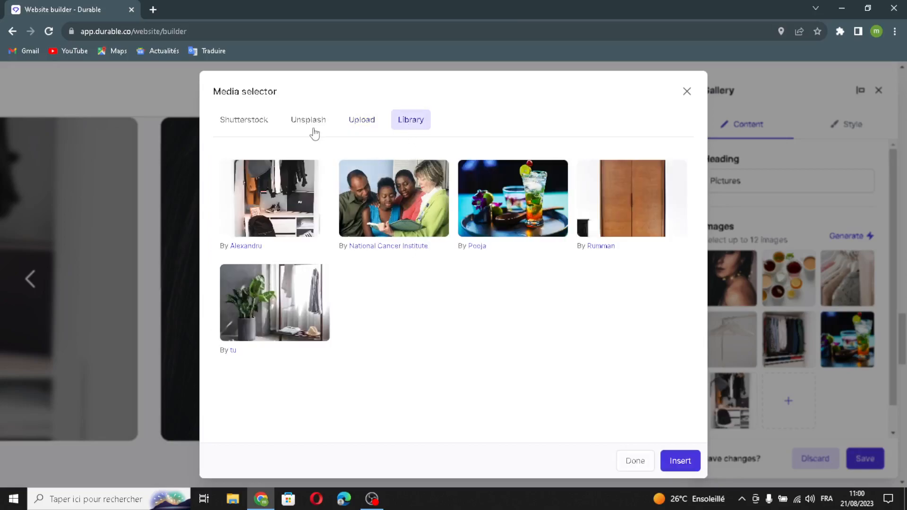
pyautogui.click(259, 129)
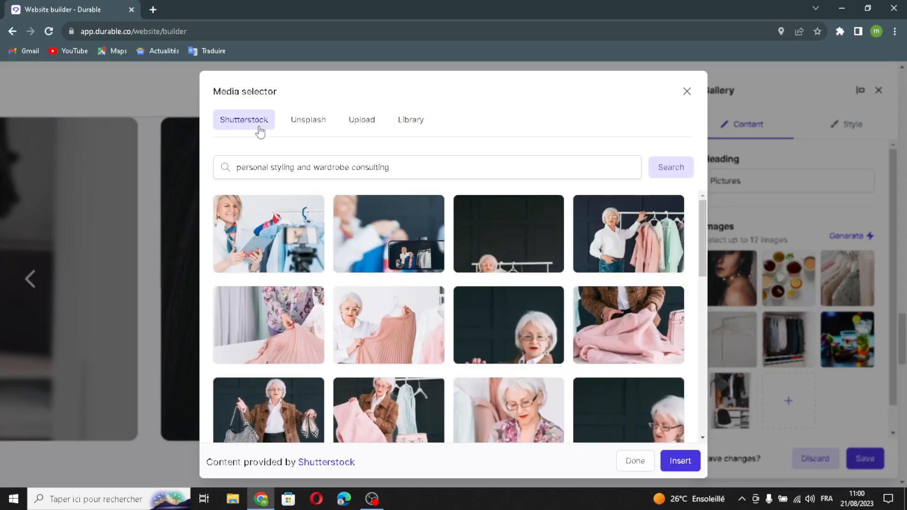
pyautogui.scroll(-3, 417, 341)
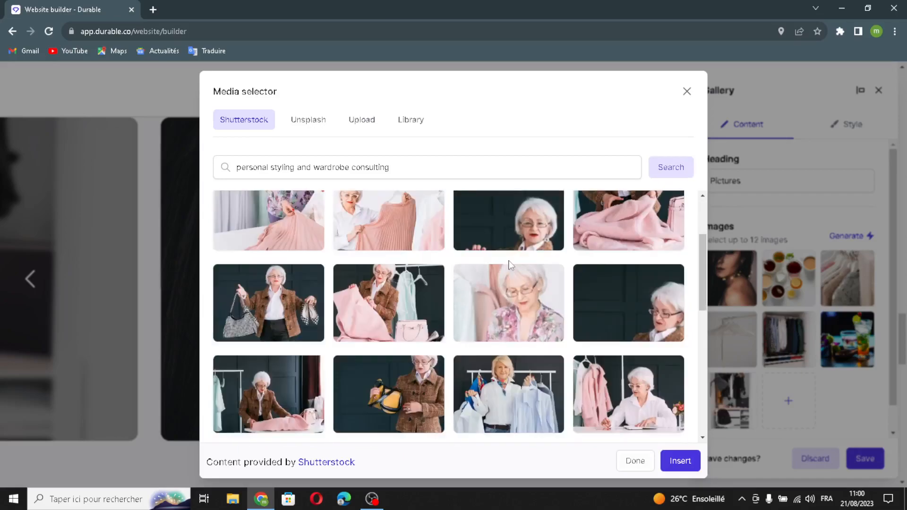
pyautogui.click(417, 343)
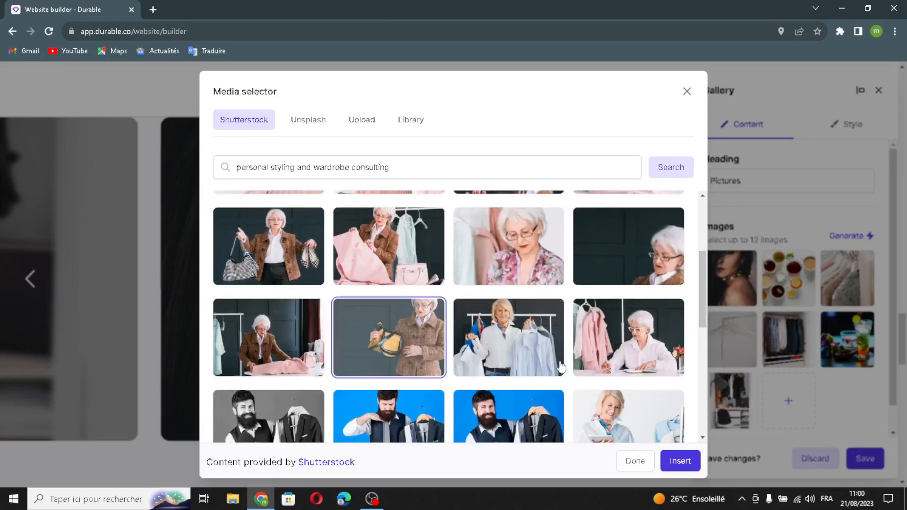
pyautogui.click(692, 472)
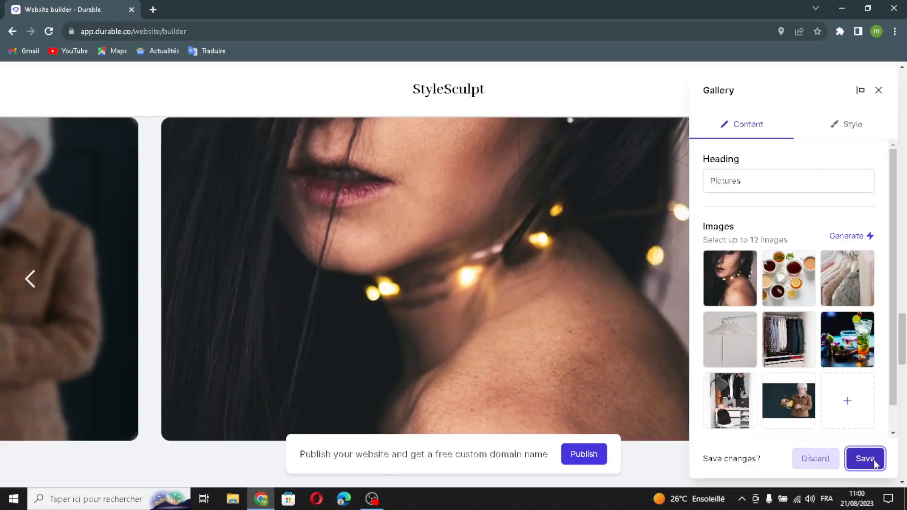
pyautogui.click(873, 461)
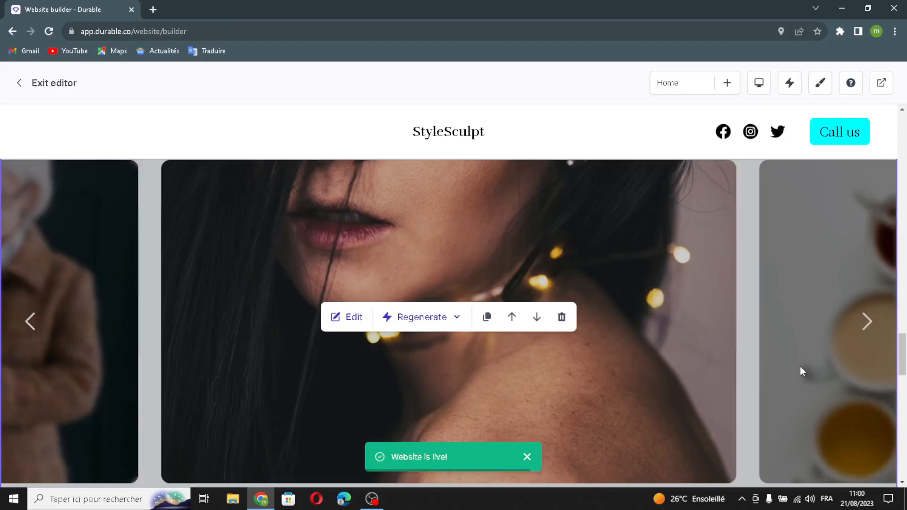
# Open the Location section for editing and check the additional text field form, closing it without adding a field.
pyautogui.scroll(-8, 800, 366)
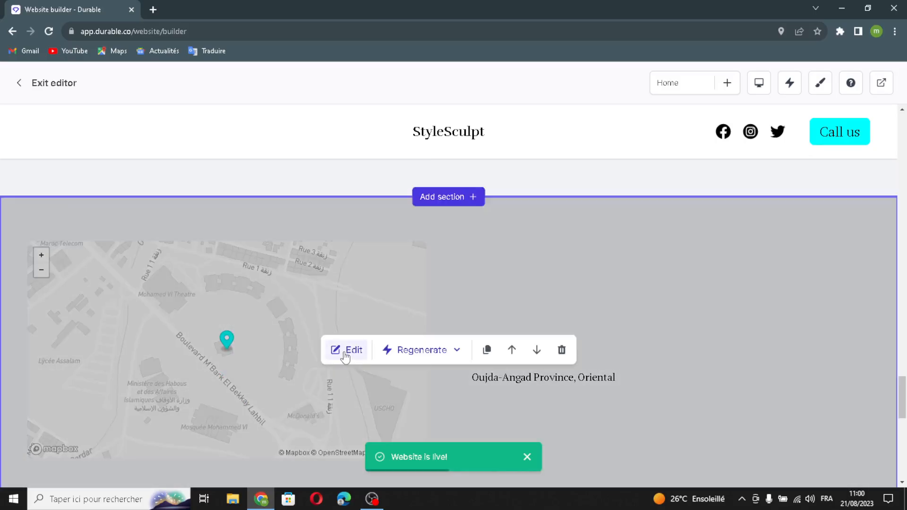
pyautogui.click(345, 352)
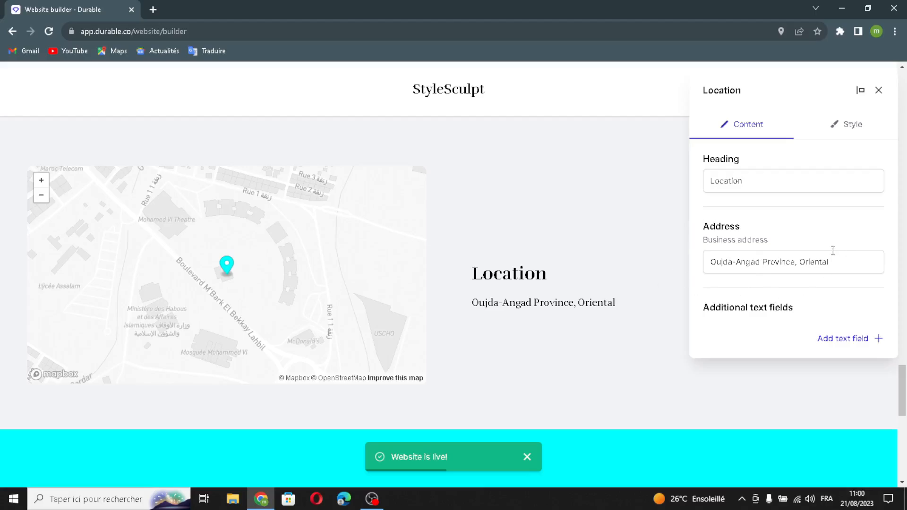
pyautogui.click(831, 338)
pyautogui.click(434, 304)
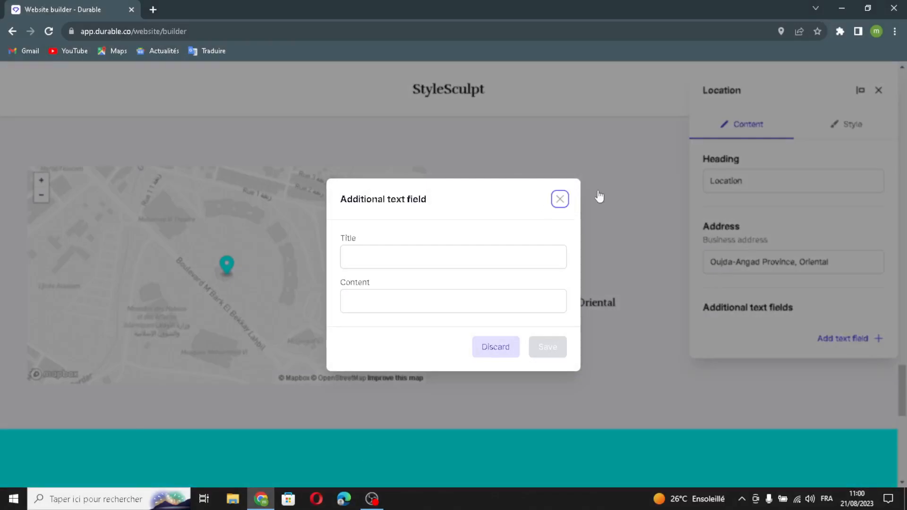
pyautogui.click(559, 199)
# Review the Location section's style settings, from map type and theme to spacing and background, and close the section editor.
pyautogui.click(837, 133)
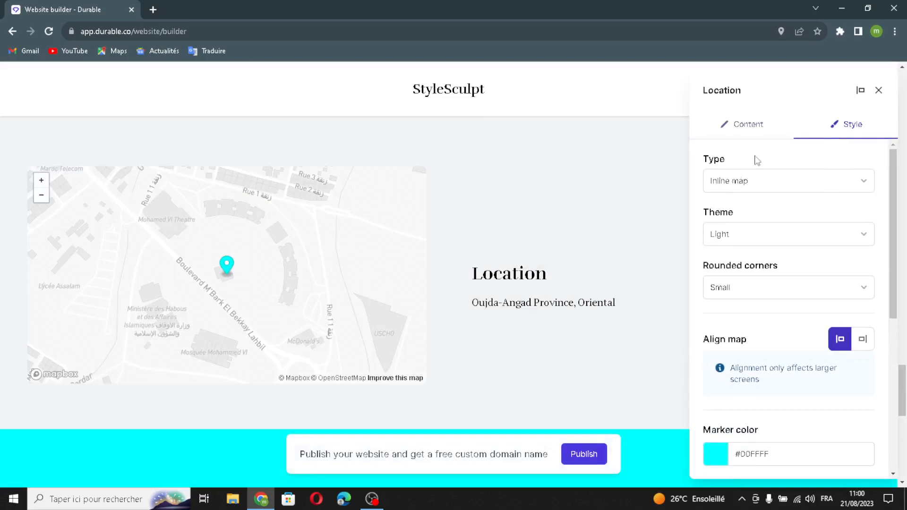
pyautogui.click(748, 240)
pyautogui.click(749, 295)
pyautogui.scroll(-3, 741, 324)
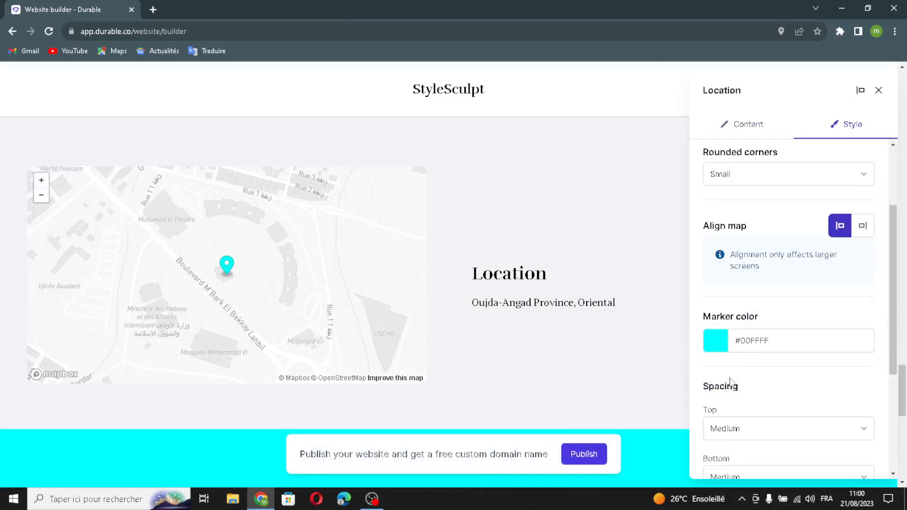
pyautogui.scroll(-2, 774, 382)
pyautogui.scroll(-2, 740, 323)
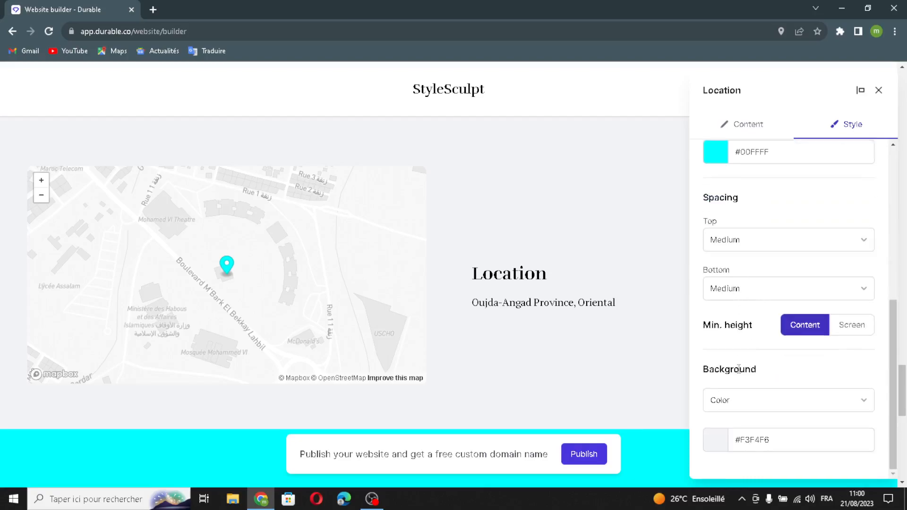
pyautogui.click(878, 90)
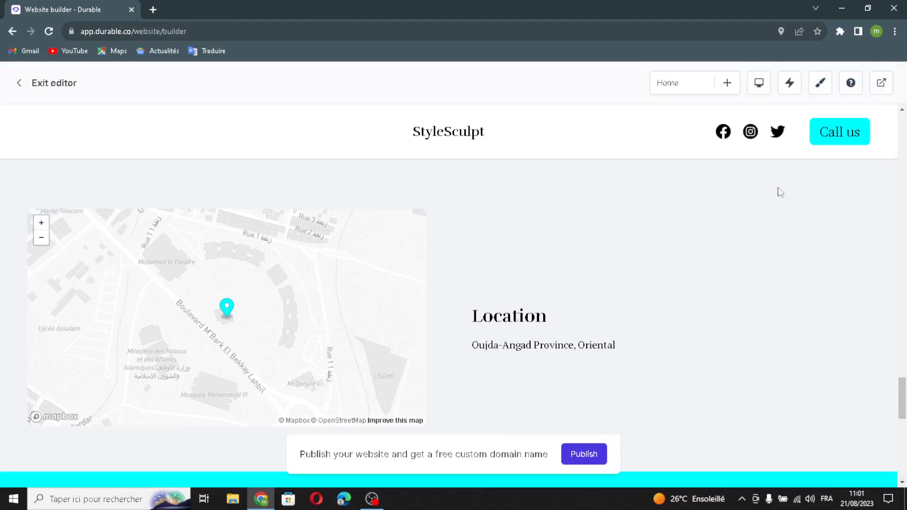
# Open the Connect with Us contact form for editing and check its custom fields, closing them without adding one.
pyautogui.scroll(-3, 670, 259)
pyautogui.scroll(-1, 671, 261)
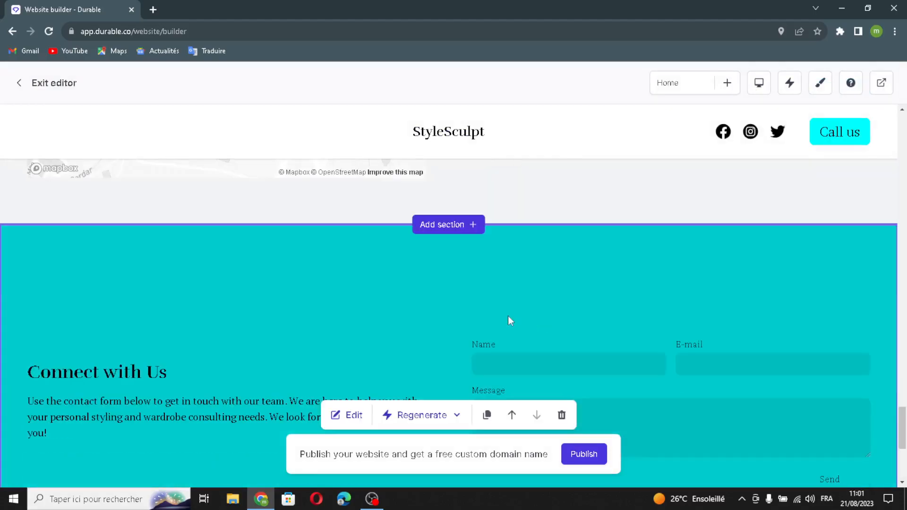
pyautogui.click(347, 415)
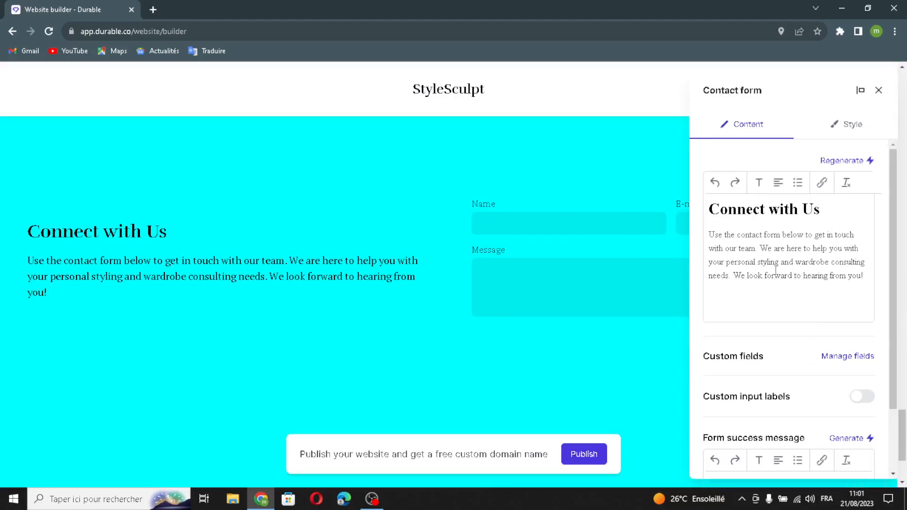
pyautogui.click(848, 358)
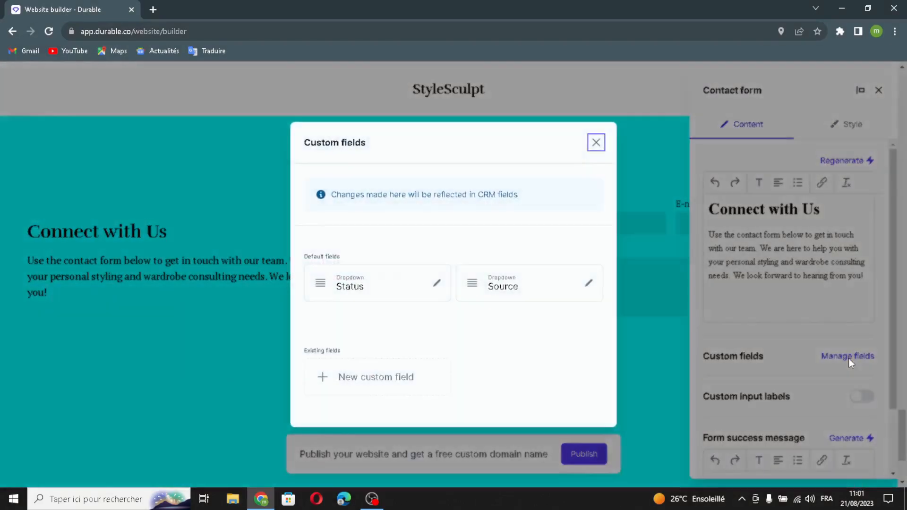
pyautogui.click(639, 178)
# Generate a form success message with AI for the contact form and save the section.
pyautogui.scroll(-2, 826, 282)
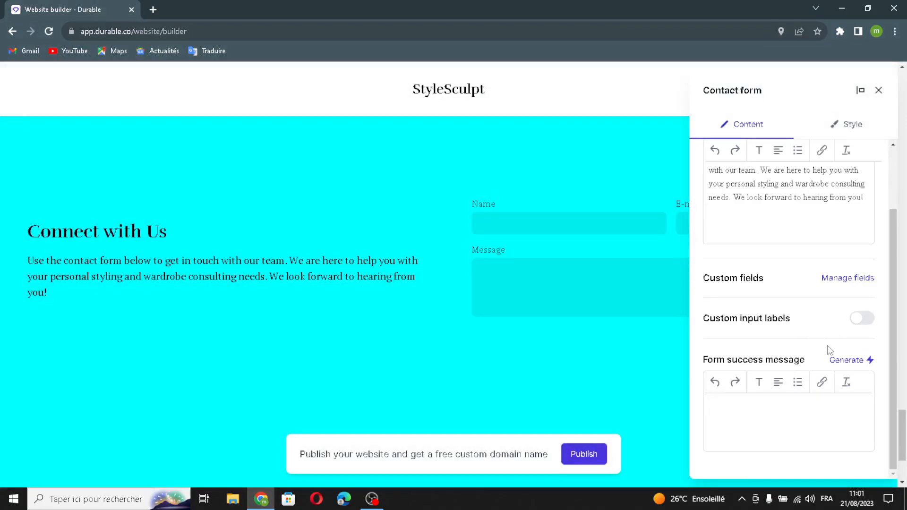
pyautogui.click(845, 360)
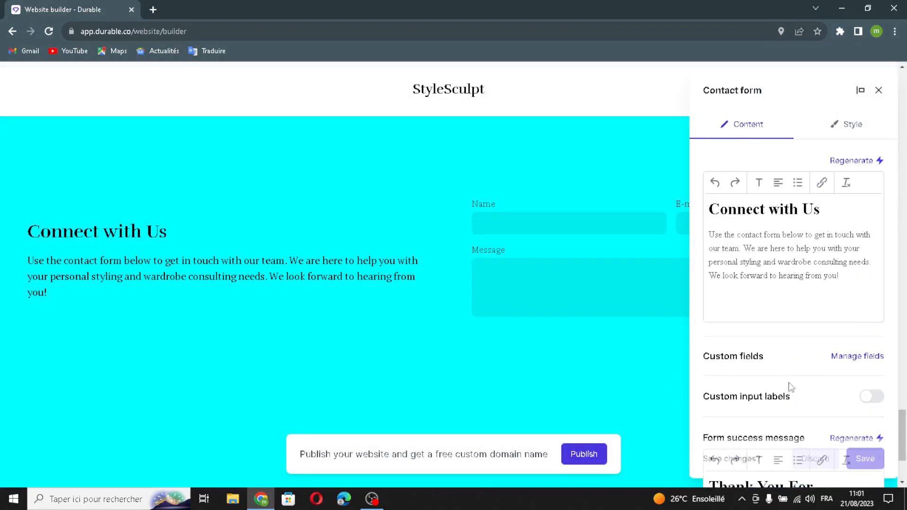
pyautogui.scroll(-2, 788, 283)
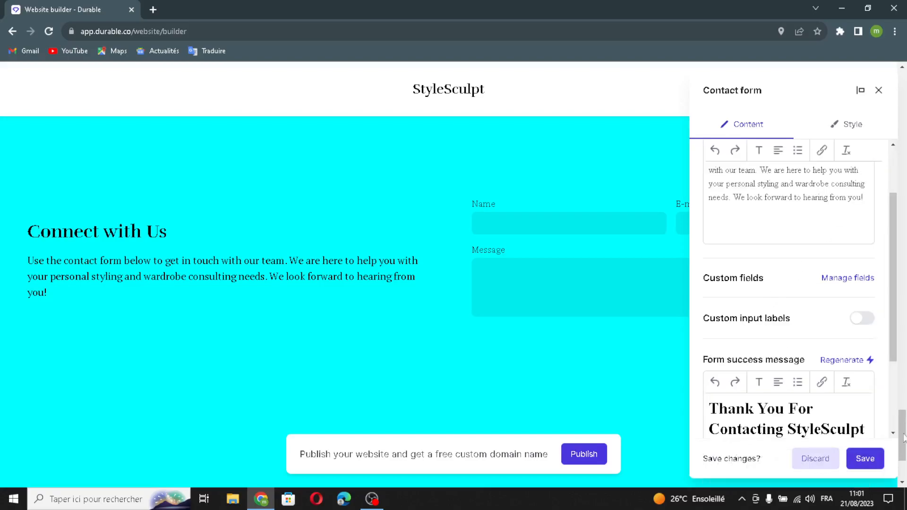
pyautogui.click(866, 461)
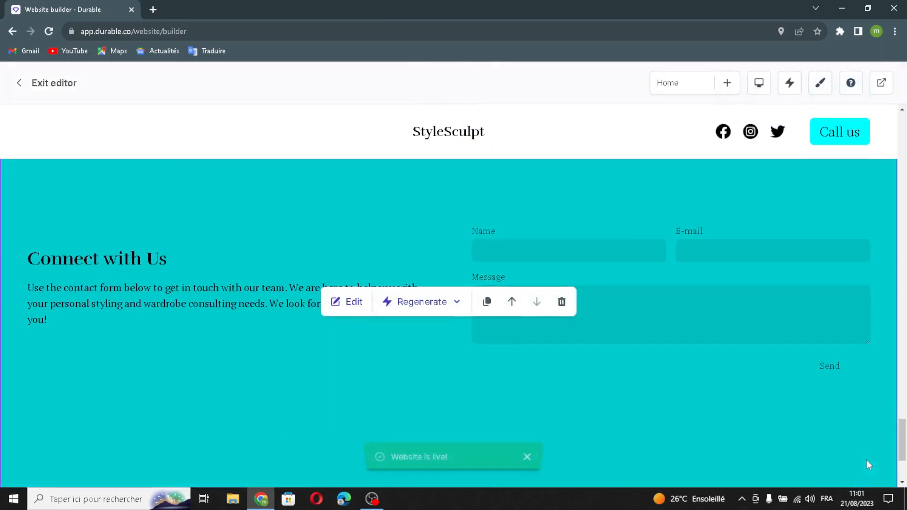
# Open the footer for editing and enable the logo option that replaces the company name.
pyautogui.scroll(-3, 745, 369)
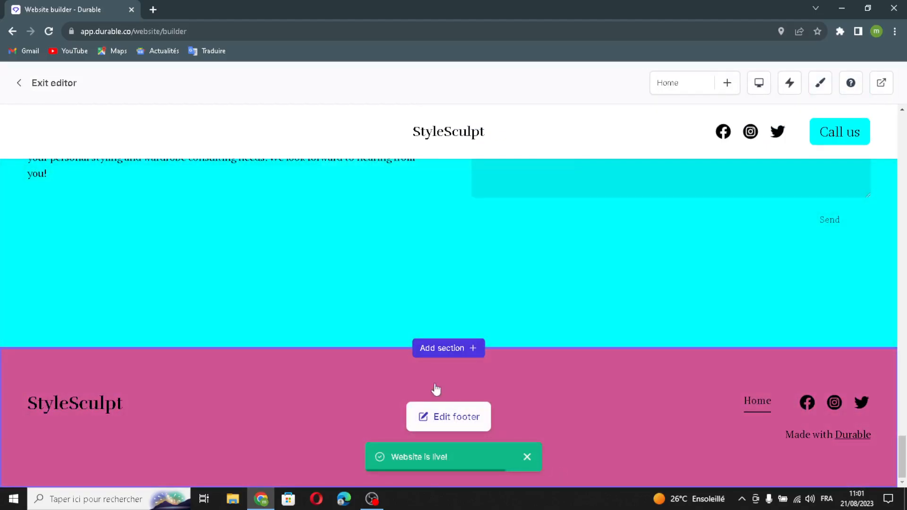
pyautogui.click(431, 418)
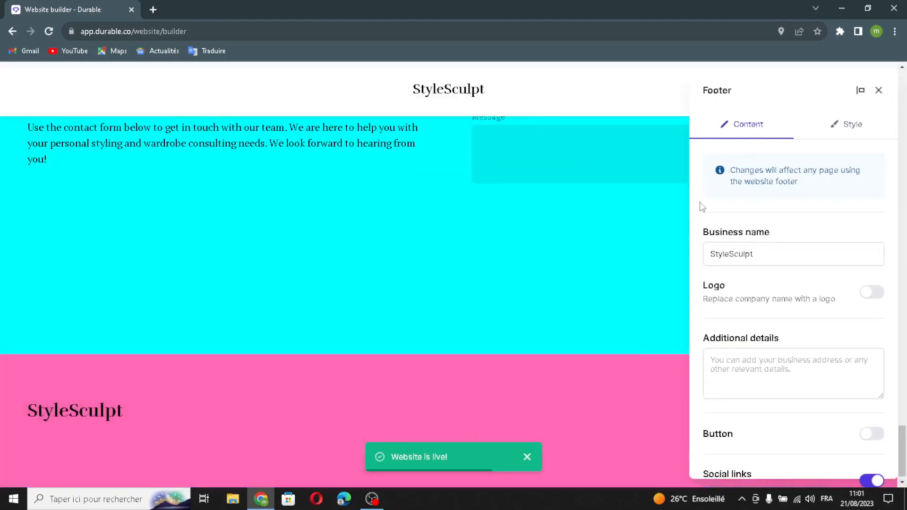
pyautogui.moveTo(761, 254); pyautogui.dragTo(695, 262)
pyautogui.click(815, 261)
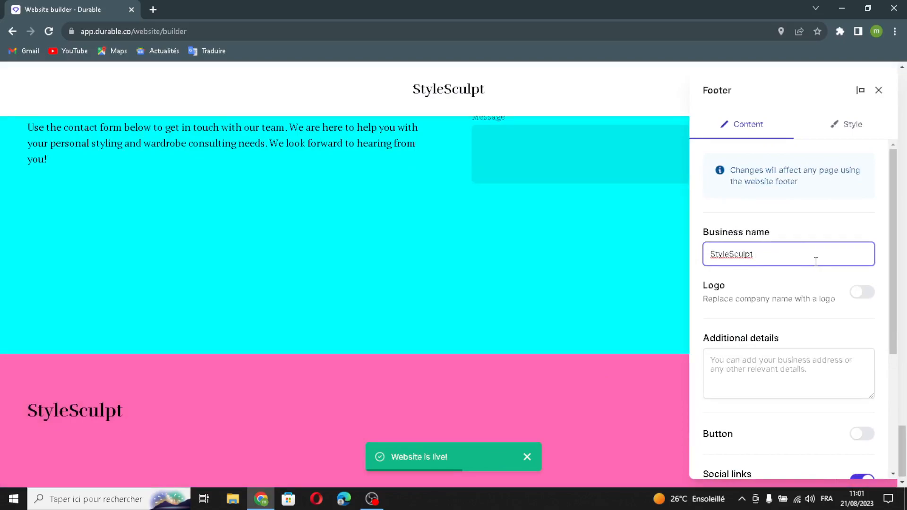
pyautogui.click(860, 292)
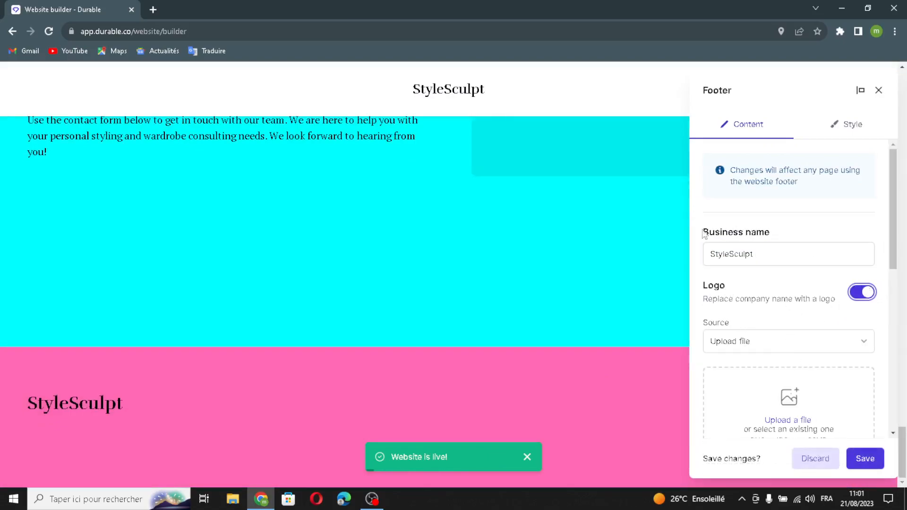
# Examine the footer's logo upload area, Additional details field, button option and social links.
pyautogui.scroll(-1, 791, 357)
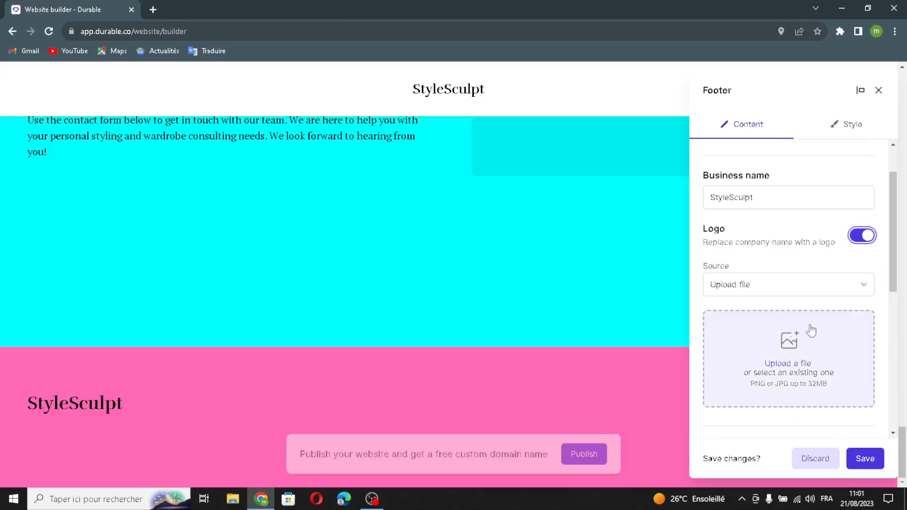
pyautogui.scroll(-3, 801, 380)
pyautogui.click(742, 308)
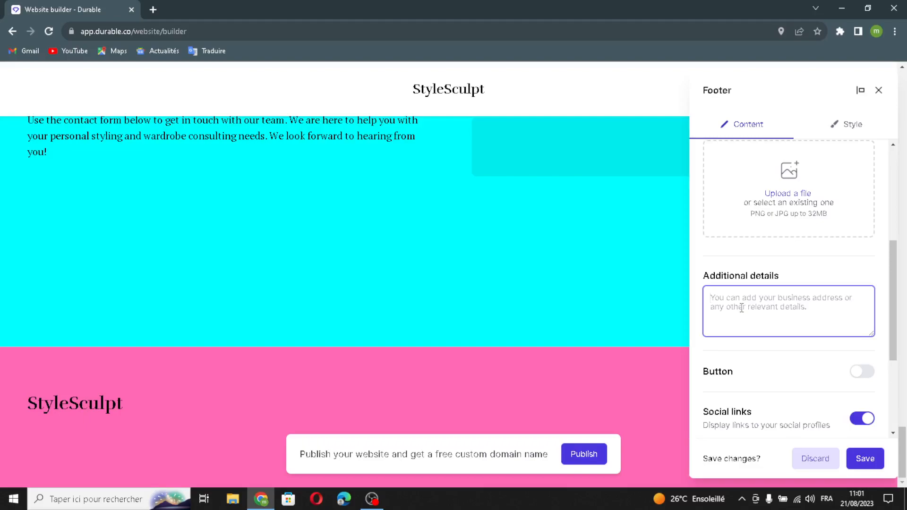
pyautogui.rightClick(742, 308)
pyautogui.press('Escape')
pyautogui.scroll(-3, 720, 321)
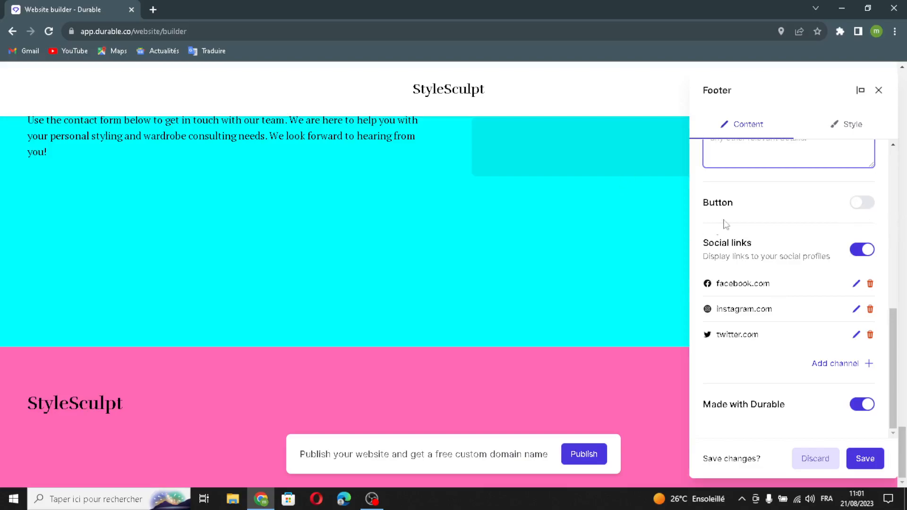
pyautogui.click(820, 364)
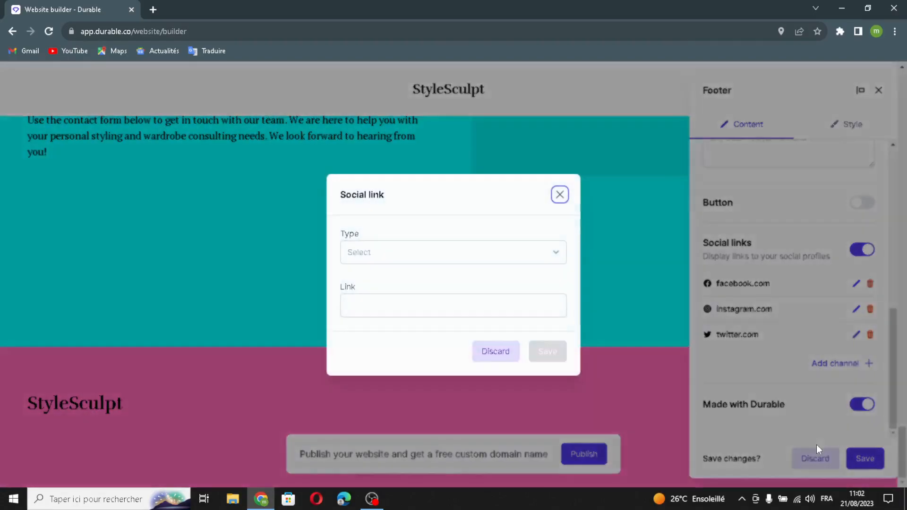
pyautogui.click(415, 253)
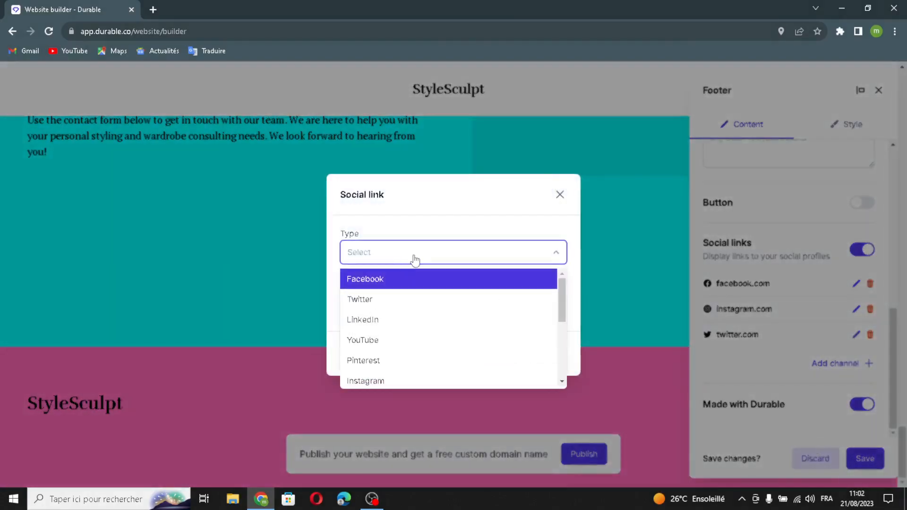
pyautogui.click(444, 255)
pyautogui.click(393, 282)
pyautogui.click(418, 305)
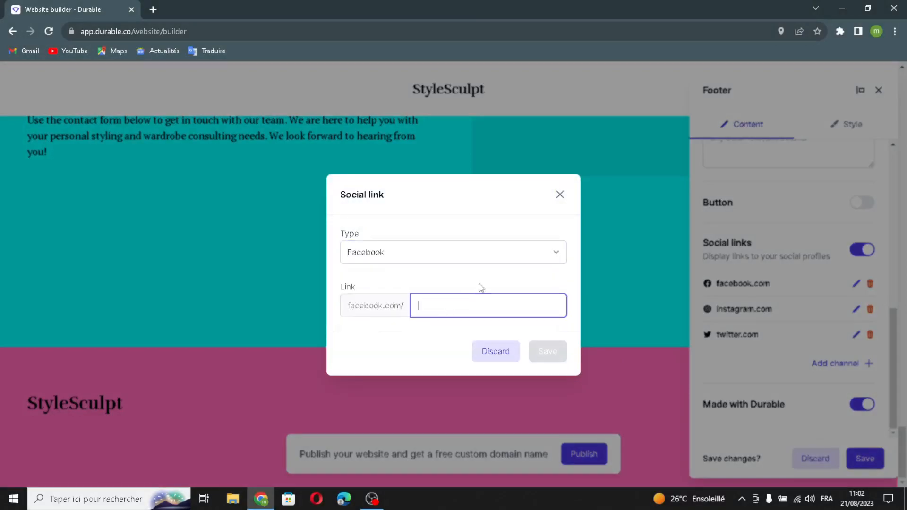
pyautogui.click(560, 194)
# Save the footer changes.
pyautogui.click(858, 457)
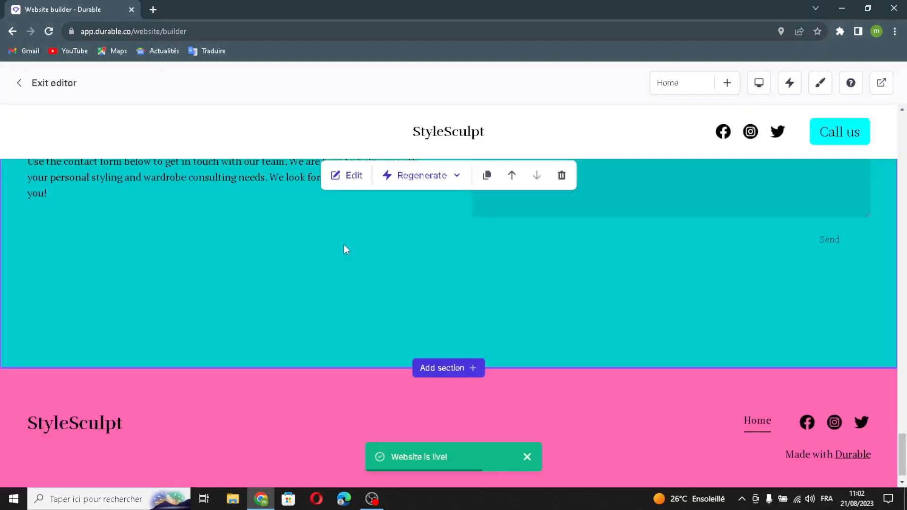
# Check the contact form section's regenerate options and its removal dialog, closing it without deleting the block.
pyautogui.click(440, 235)
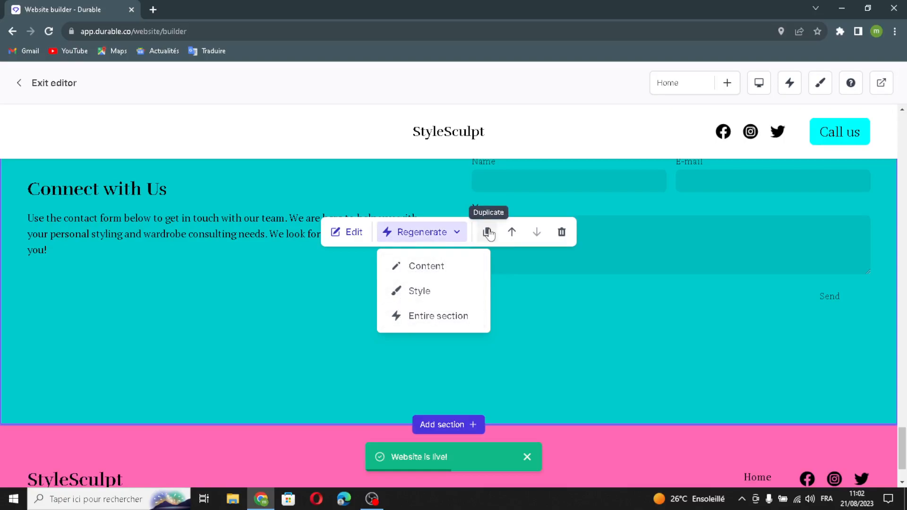
pyautogui.click(561, 241)
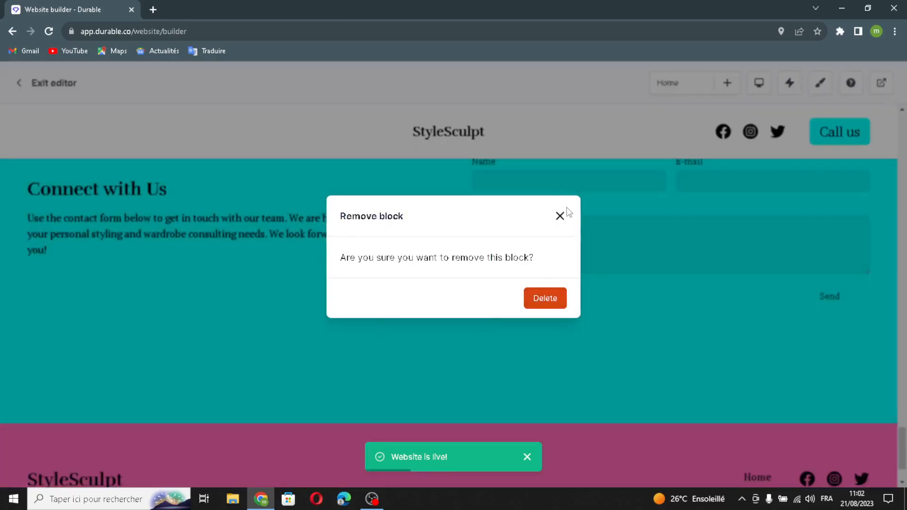
pyautogui.click(560, 216)
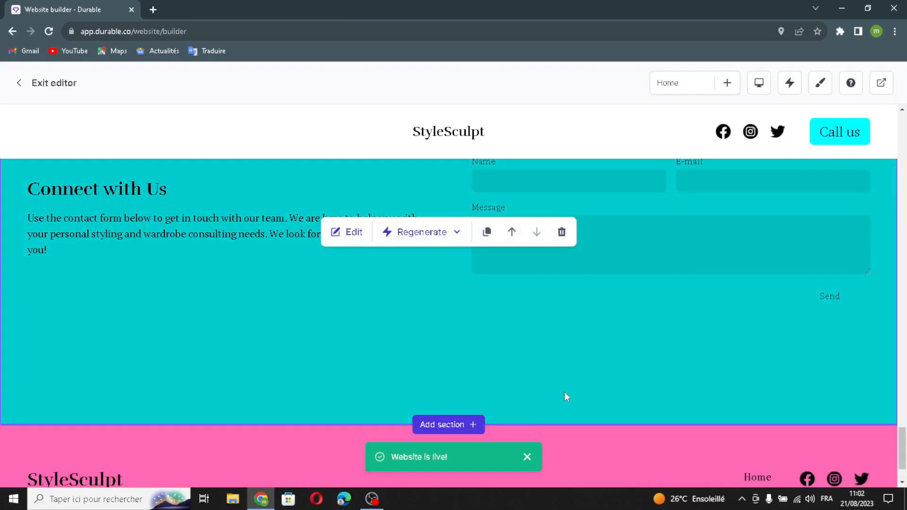